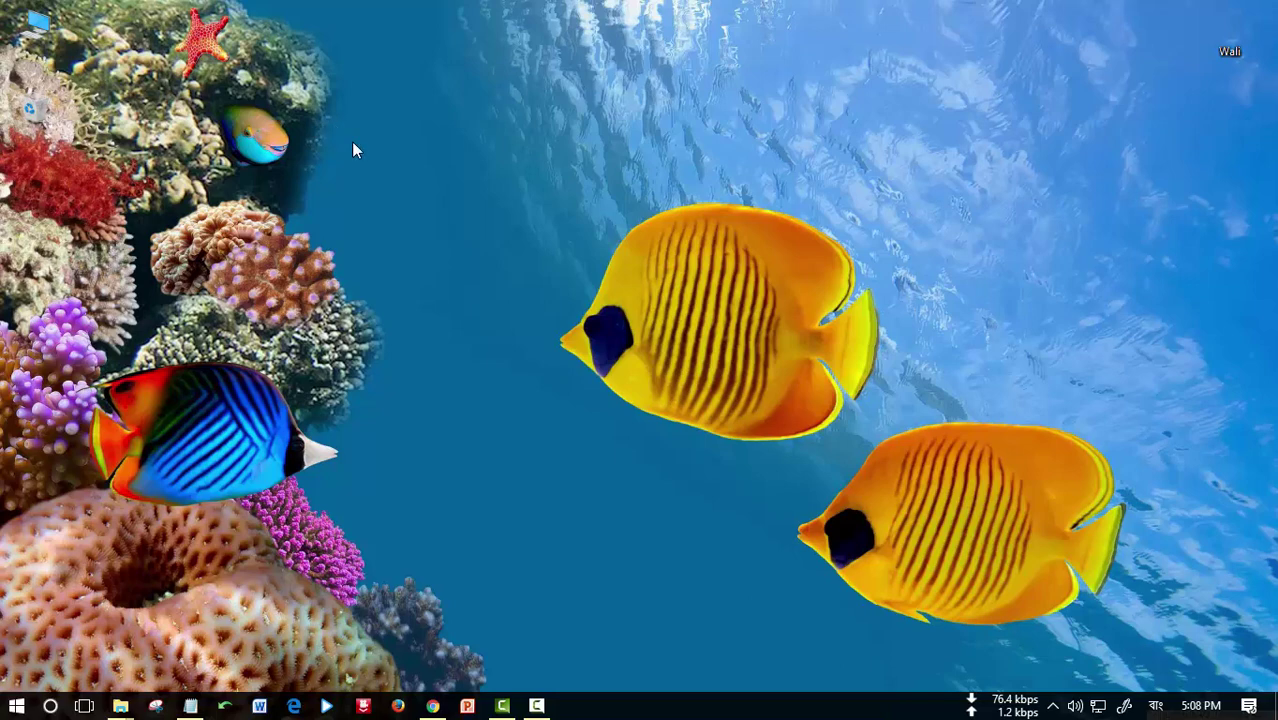
Open the desktop icon settings from the Themes section of the desktop's personalization options.
{"action": "right_click", "coordinate": [428, 197]}
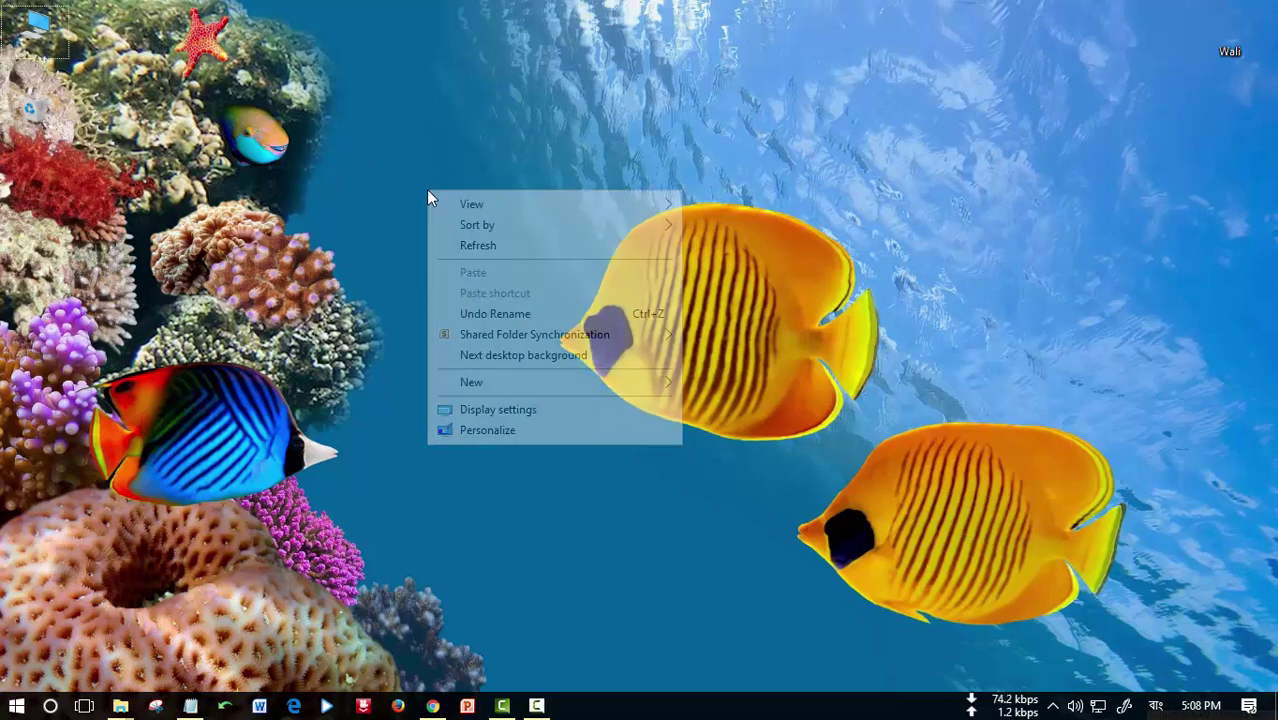
{"action": "left_click", "coordinate": [516, 440]}
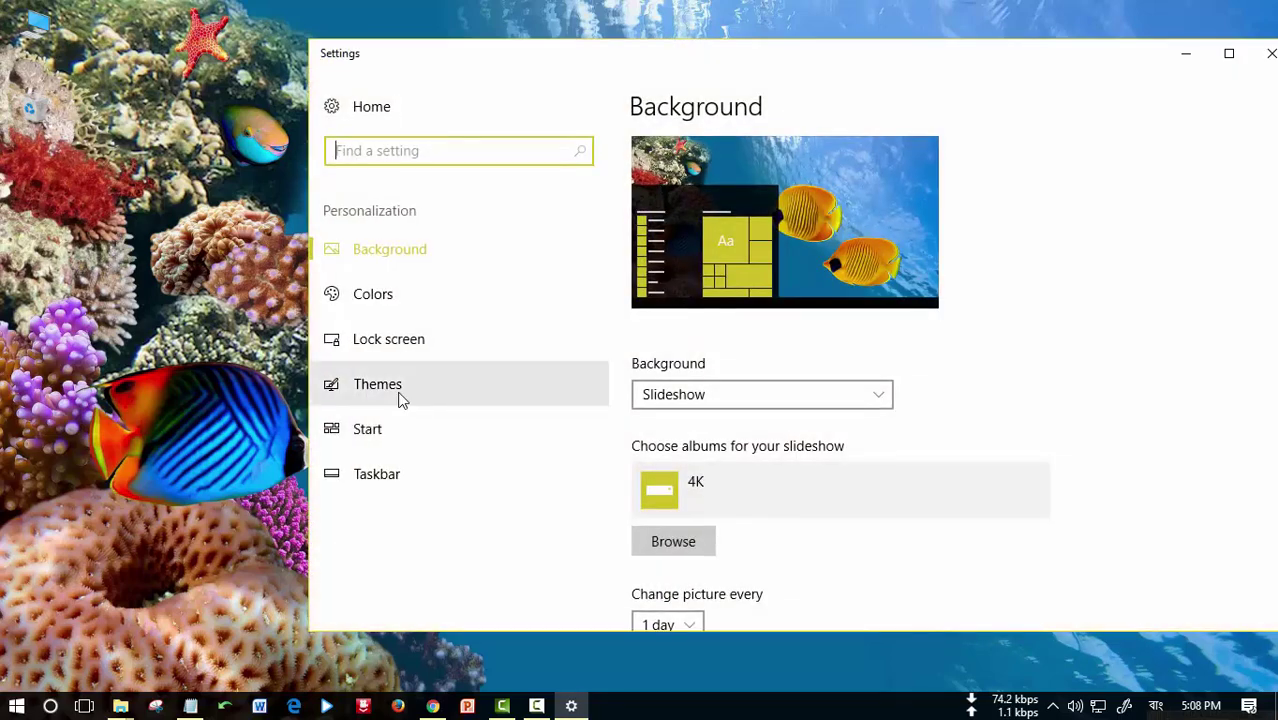
{"action": "left_click", "coordinate": [400, 396]}
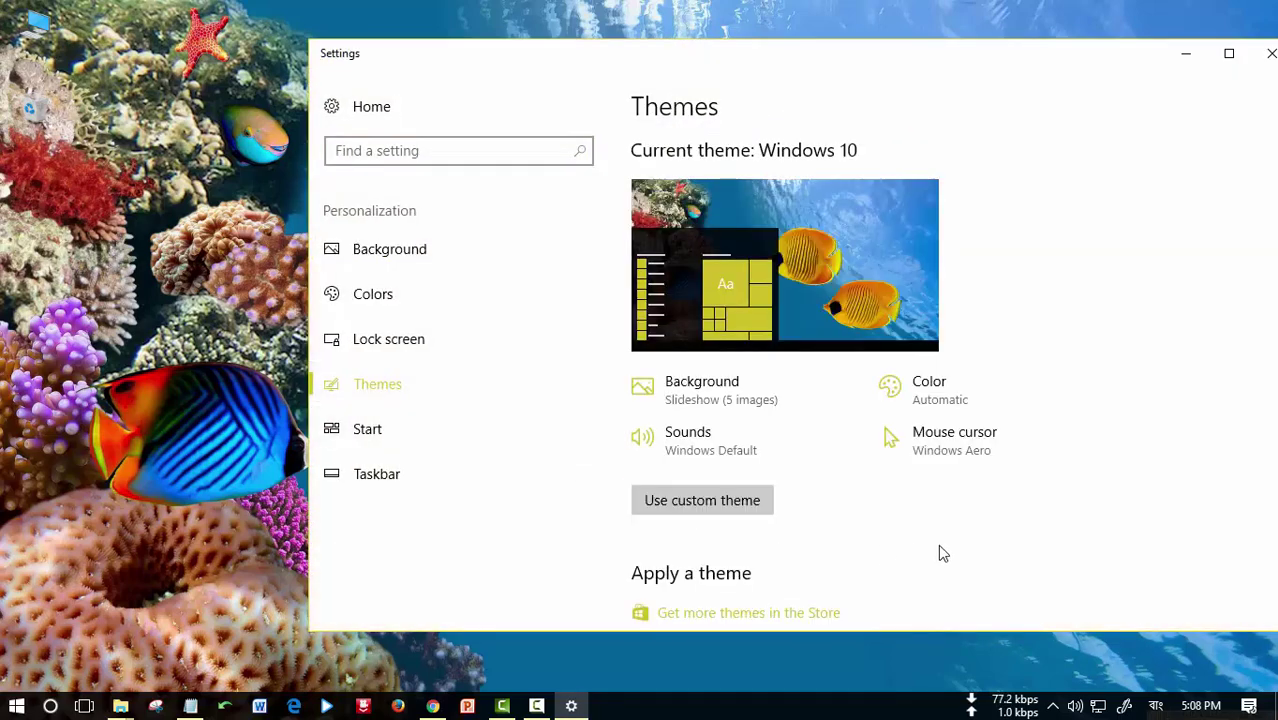
{"action": "scroll", "coordinate": [940, 552], "scroll_direction": "down", "scroll_amount": 1}
{"action": "scroll", "coordinate": [940, 552], "scroll_direction": "down", "scroll_amount": 5}
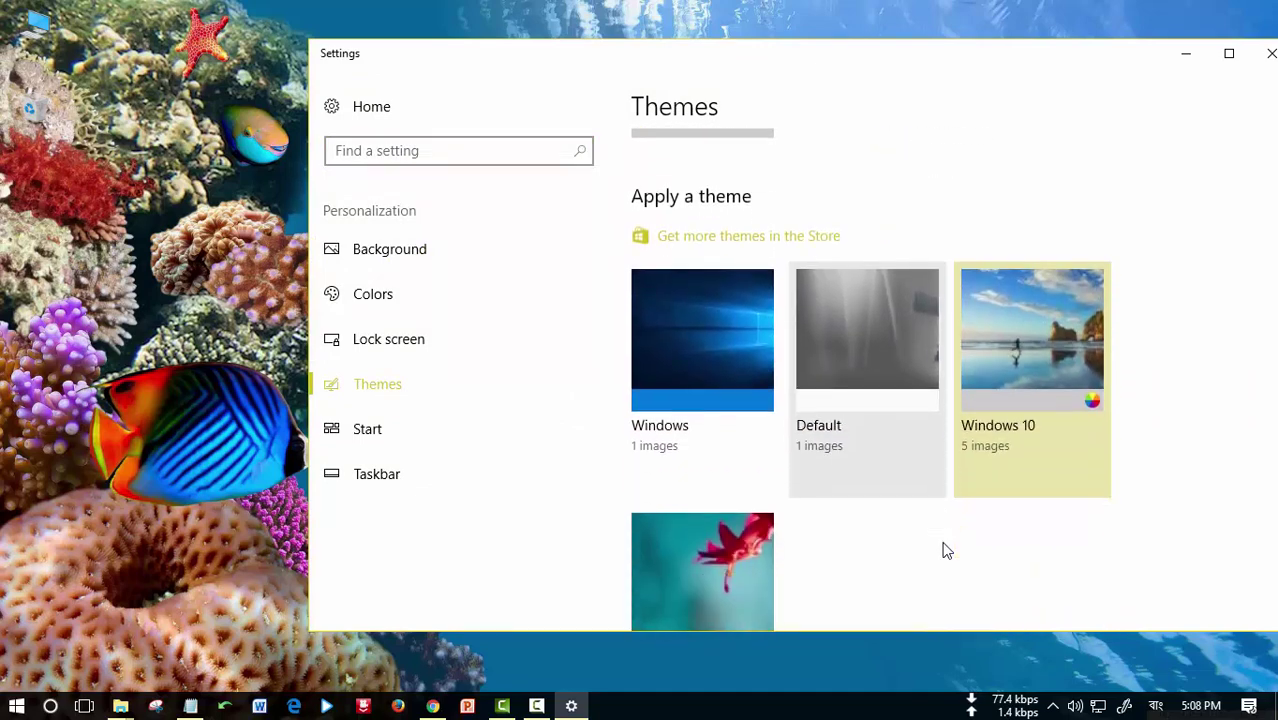
{"action": "scroll", "coordinate": [944, 548], "scroll_direction": "down", "scroll_amount": 2}
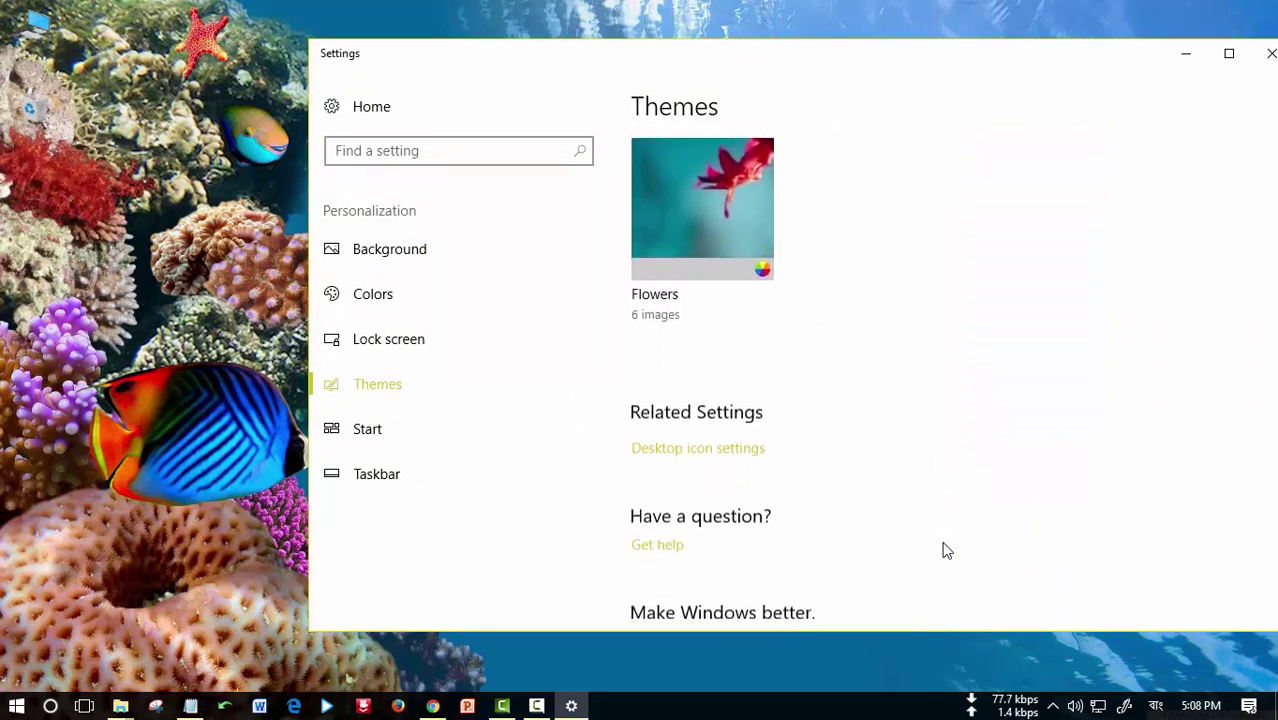
{"action": "left_click", "coordinate": [685, 460]}
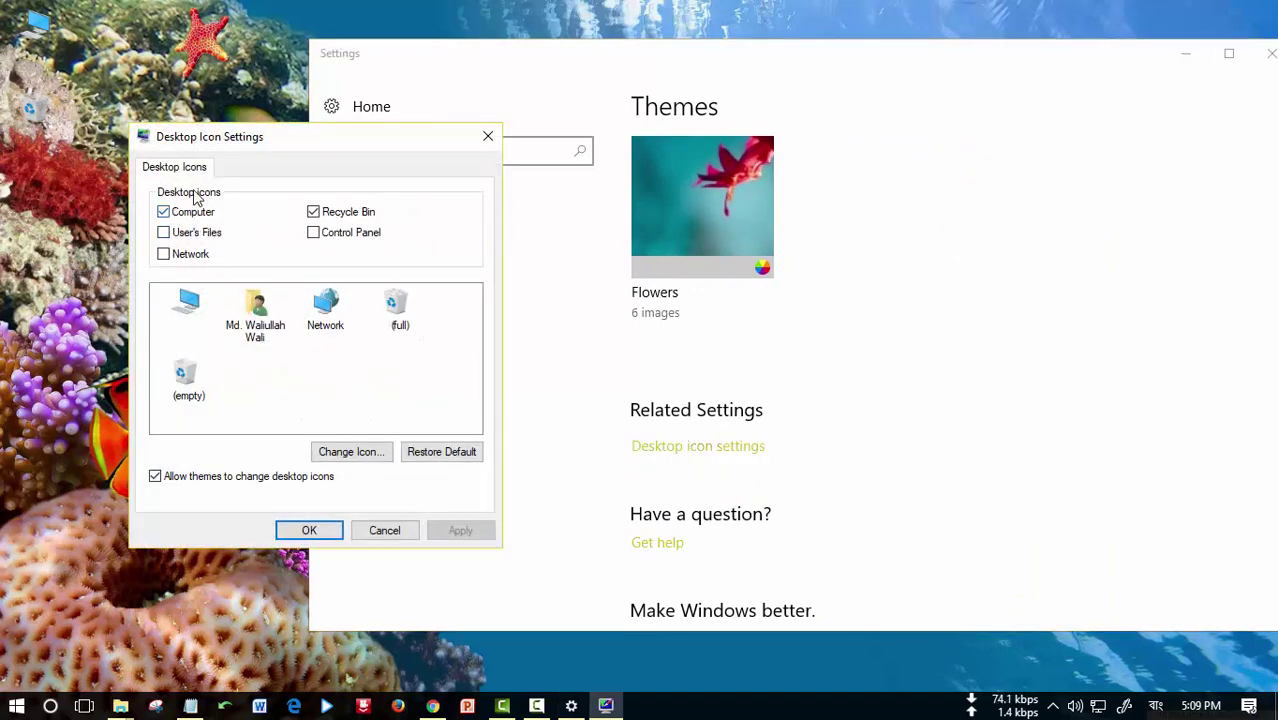
Hide the Computer icon and apply the change, turn the icon back on, and close the desktop icon settings.
{"action": "left_click", "coordinate": [163, 212]}
{"action": "left_click", "coordinate": [457, 532]}
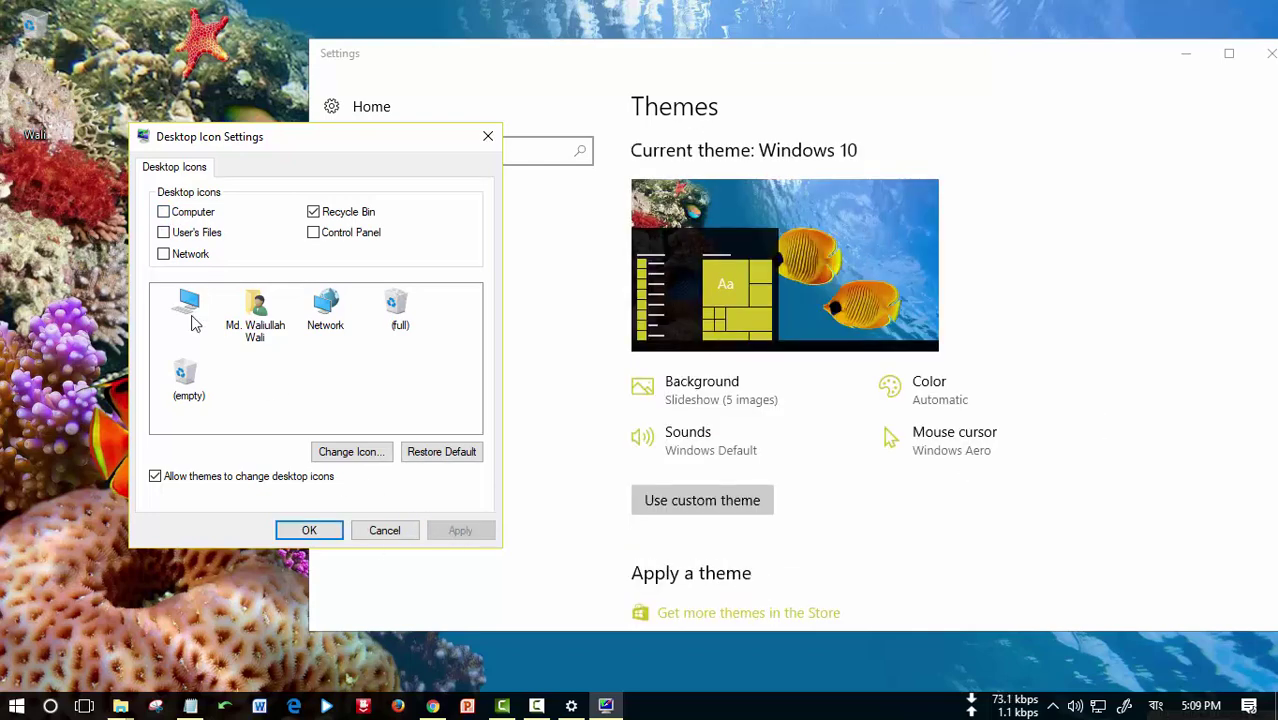
{"action": "left_click", "coordinate": [163, 212]}
{"action": "left_click", "coordinate": [458, 530]}
{"action": "left_click", "coordinate": [311, 530]}
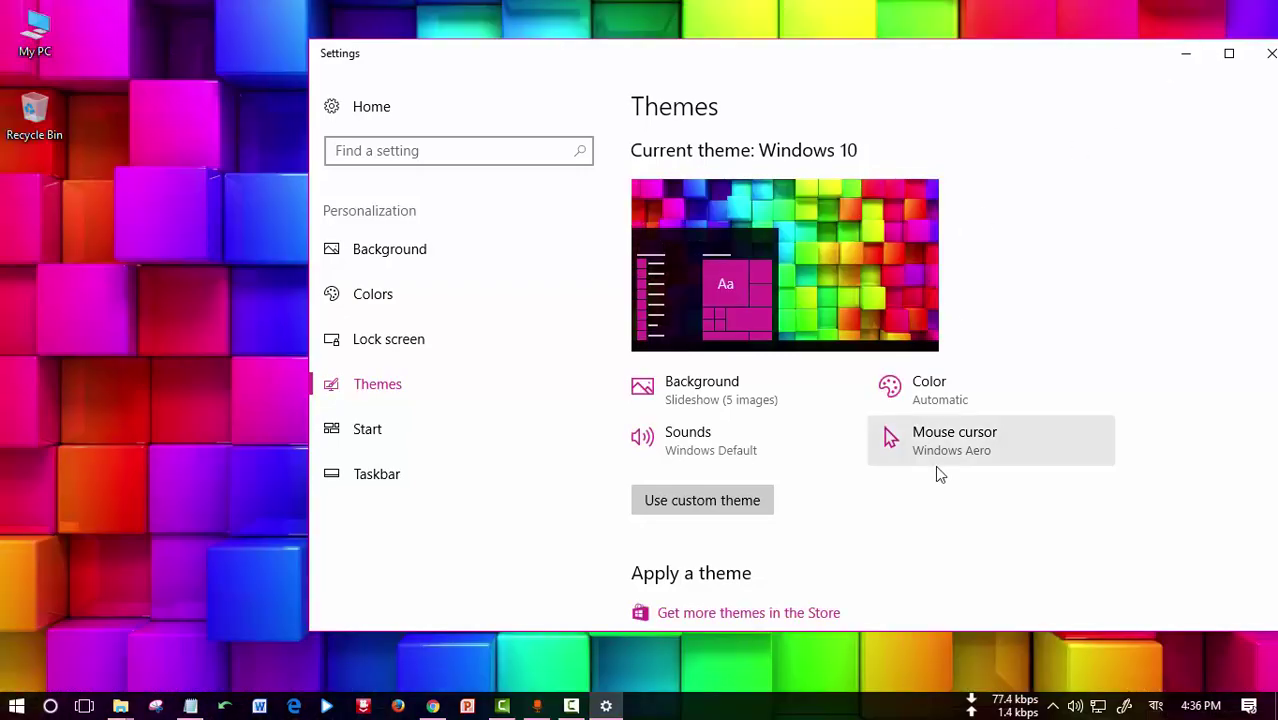
Reopen the desktop icon settings from the related settings of the Themes page.
{"action": "scroll", "coordinate": [950, 467], "scroll_direction": "down", "scroll_amount": 2}
{"action": "scroll", "coordinate": [950, 480], "scroll_direction": "down", "scroll_amount": 5}
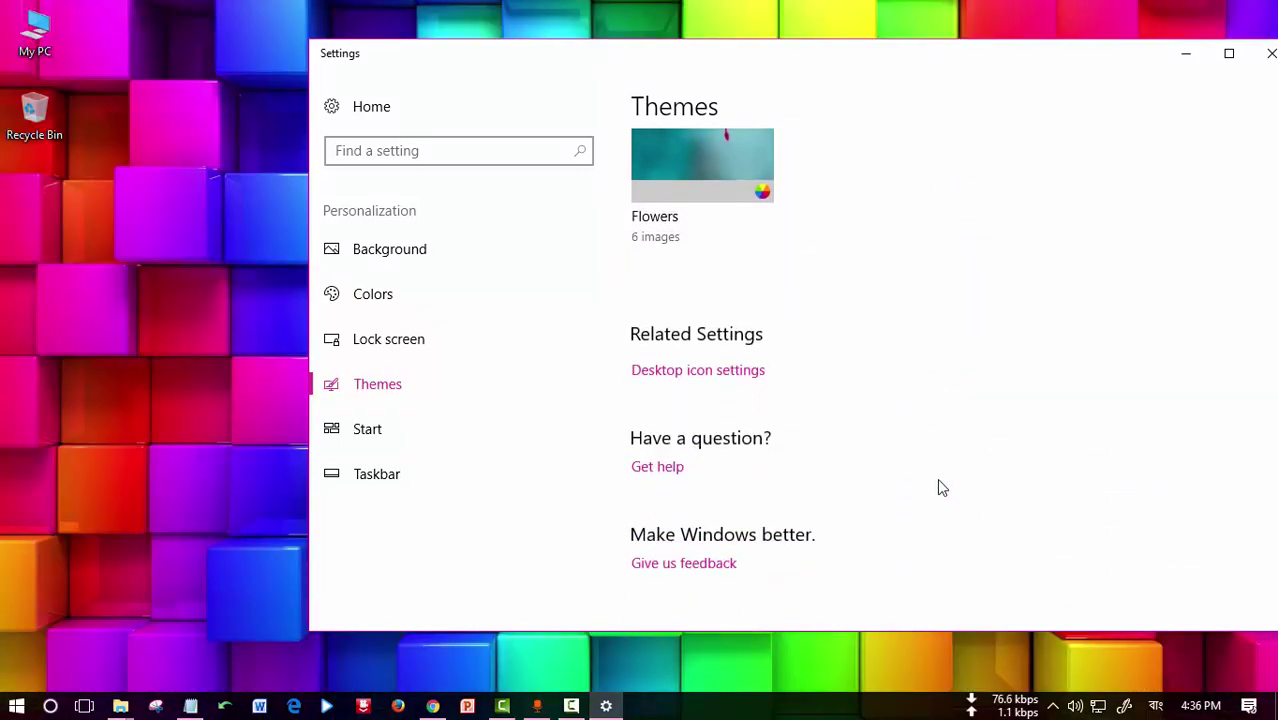
{"action": "left_click", "coordinate": [676, 370]}
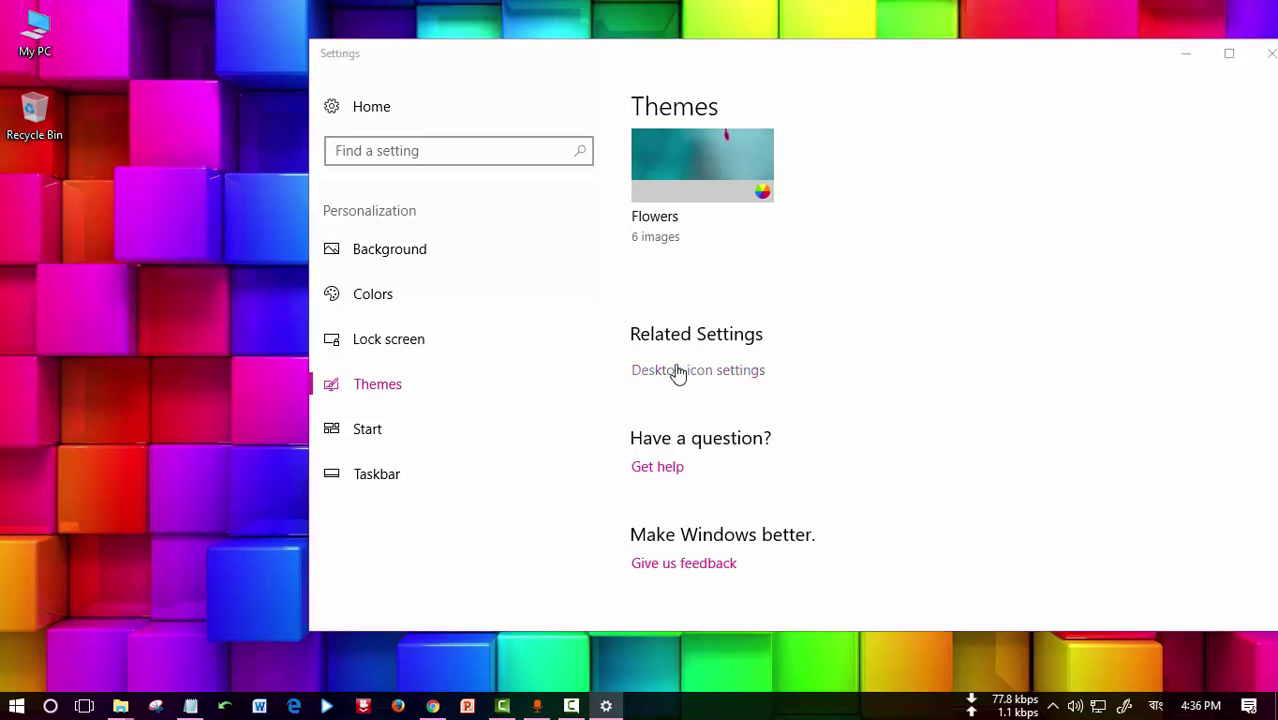
Hide the Computer and Recycle Bin icons, apply the change, and move the remaining desktop item to the desktop's lower edge.
{"action": "left_click", "coordinate": [289, 188]}
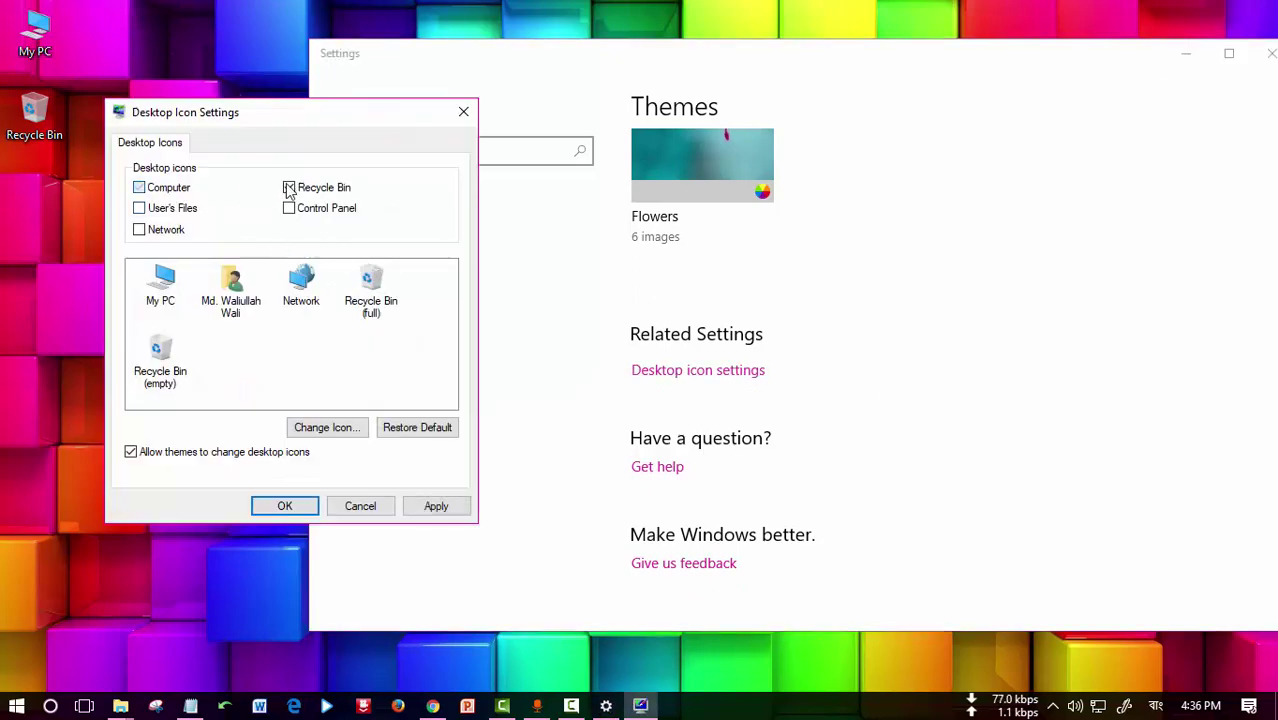
{"action": "left_click", "coordinate": [139, 188]}
{"action": "left_click", "coordinate": [298, 188]}
{"action": "left_click", "coordinate": [222, 192]}
{"action": "left_click", "coordinate": [289, 190]}
{"action": "left_click", "coordinate": [168, 190]}
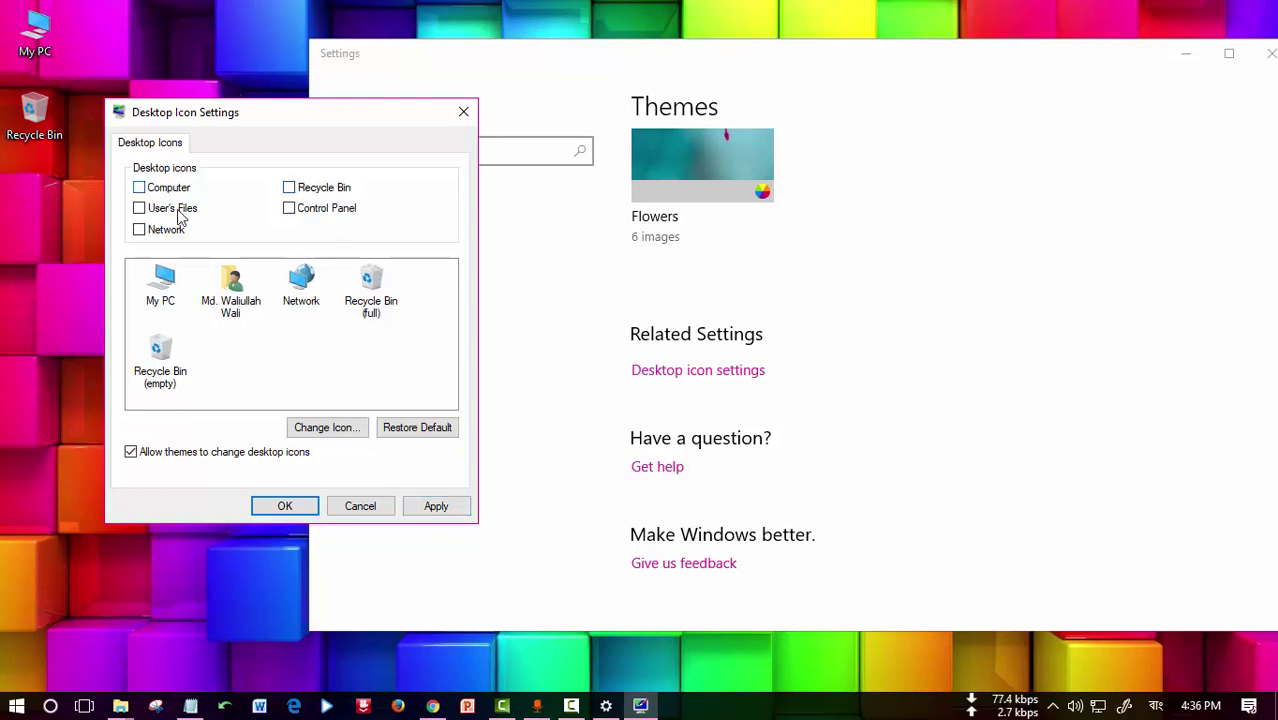
{"action": "left_click", "coordinate": [445, 508]}
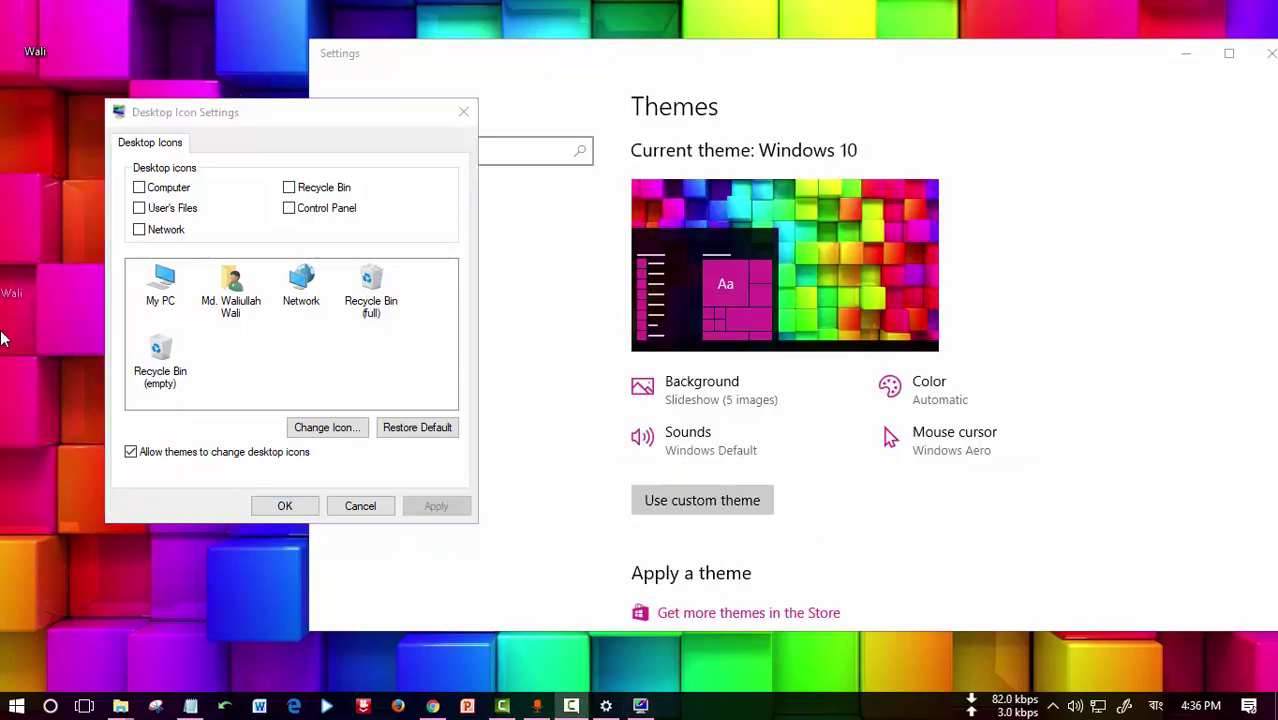
{"action": "left_click", "coordinate": [27, 637]}
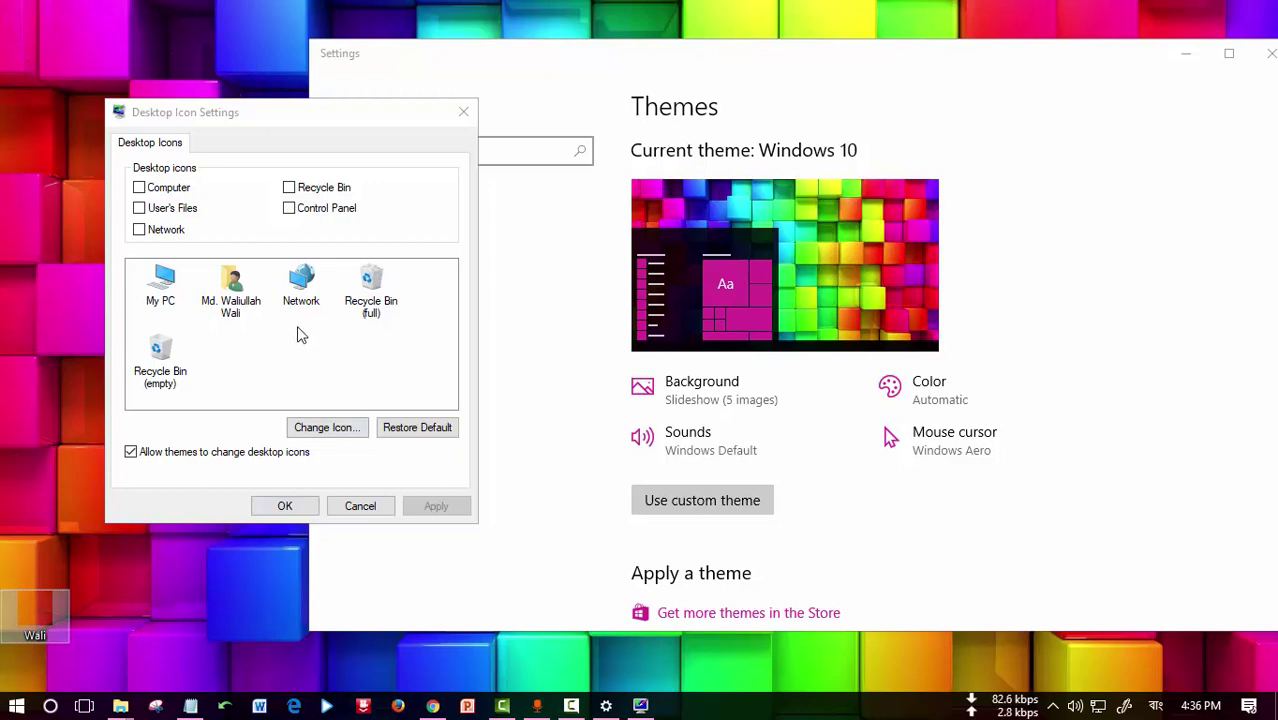
Enable the Computer, User's Files, Network, Recycle Bin and Control Panel desktop icons and apply the change.
{"action": "left_click", "coordinate": [170, 189]}
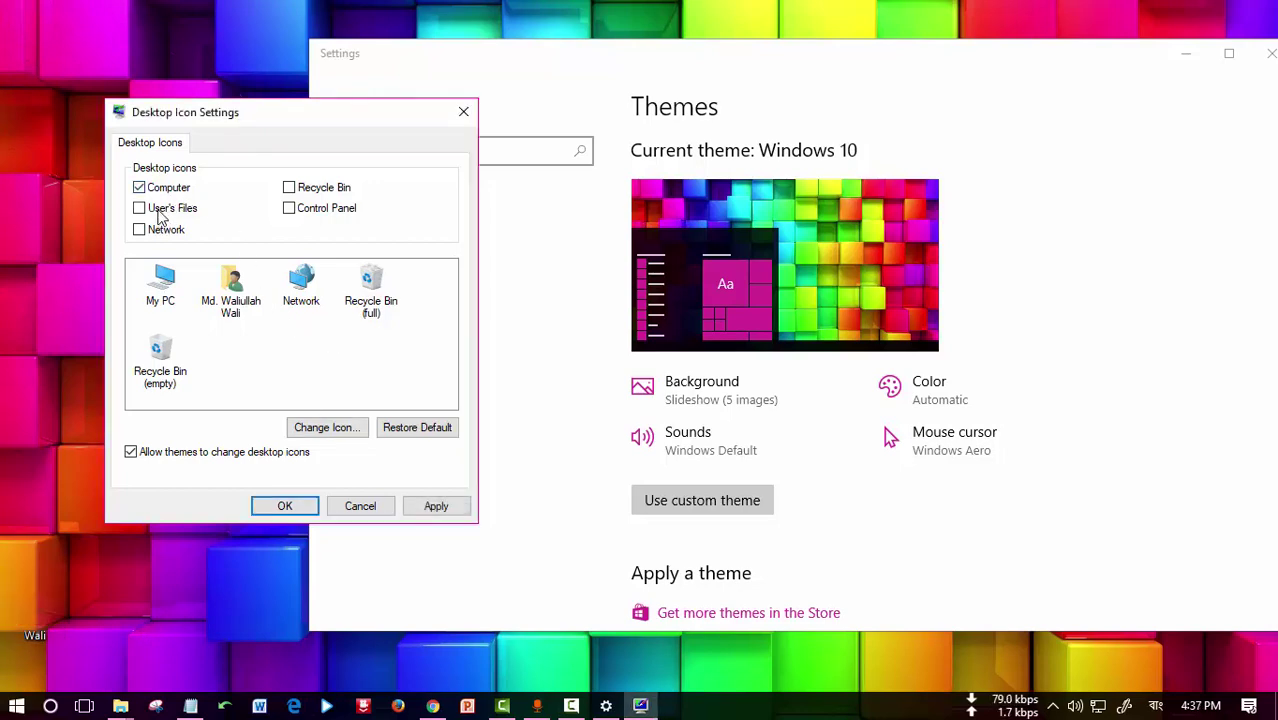
{"action": "left_click", "coordinate": [160, 210]}
{"action": "left_click", "coordinate": [160, 231]}
{"action": "left_click", "coordinate": [318, 189]}
{"action": "left_click", "coordinate": [318, 209]}
{"action": "left_click", "coordinate": [436, 506]}
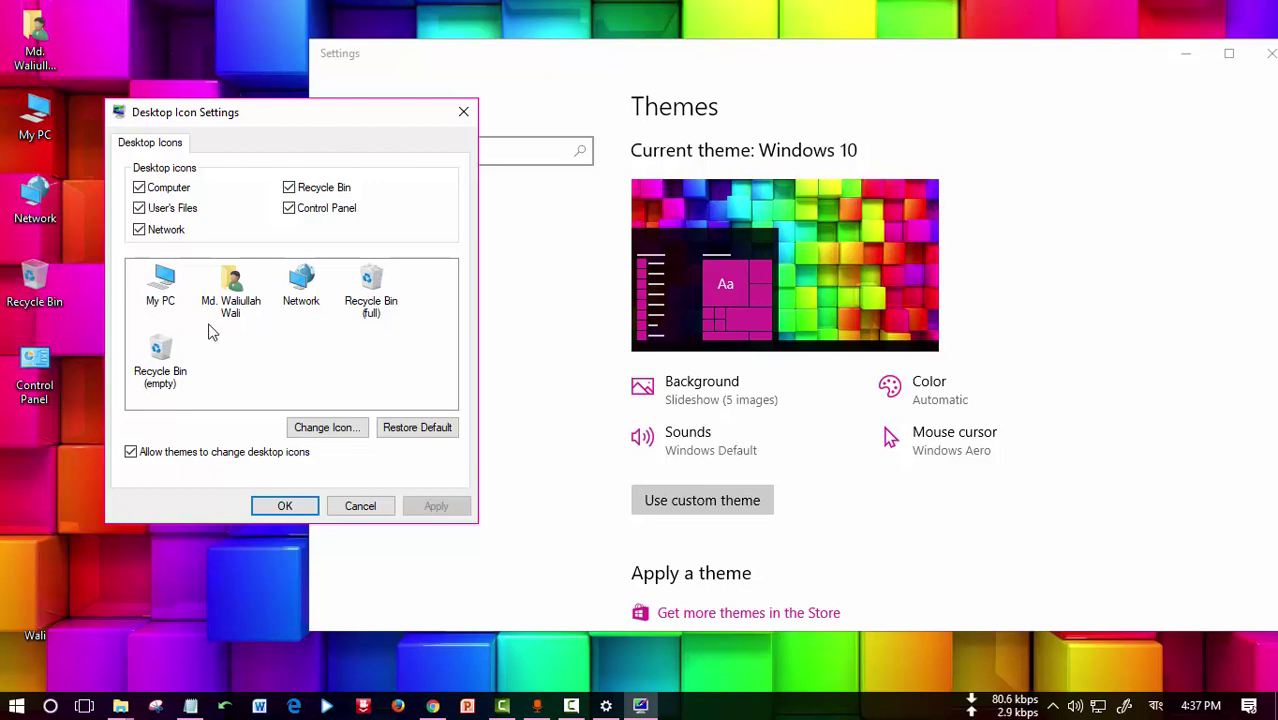
Hide the User's Files and Network desktop icons, apply the change and close the desktop icon settings.
{"action": "left_click", "coordinate": [175, 210]}
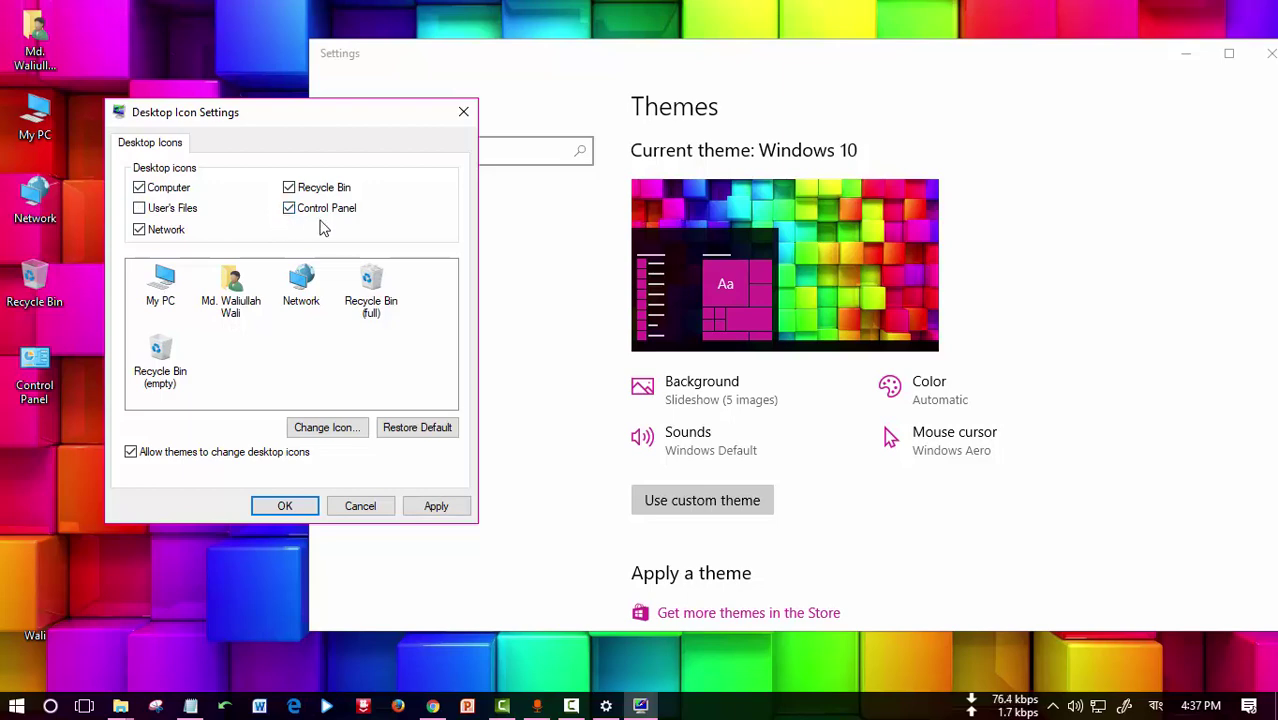
{"action": "left_click", "coordinate": [160, 238]}
{"action": "left_click", "coordinate": [436, 507]}
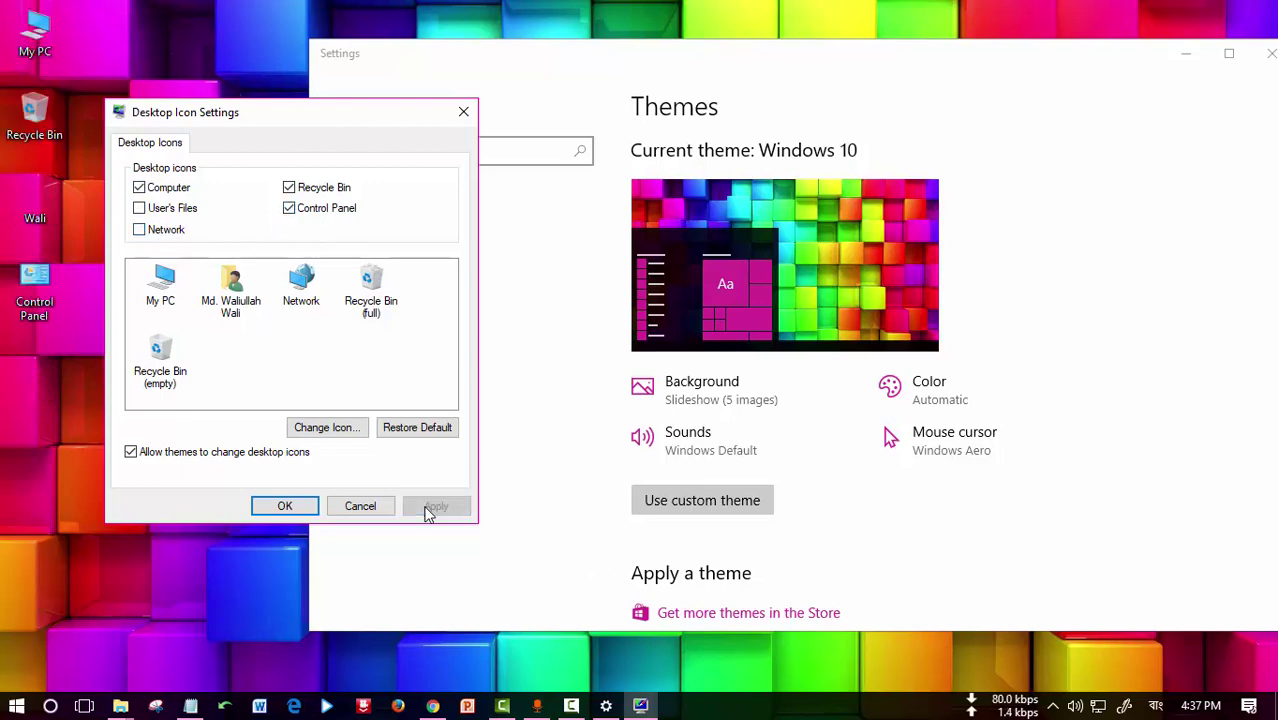
{"action": "left_click", "coordinate": [285, 507]}
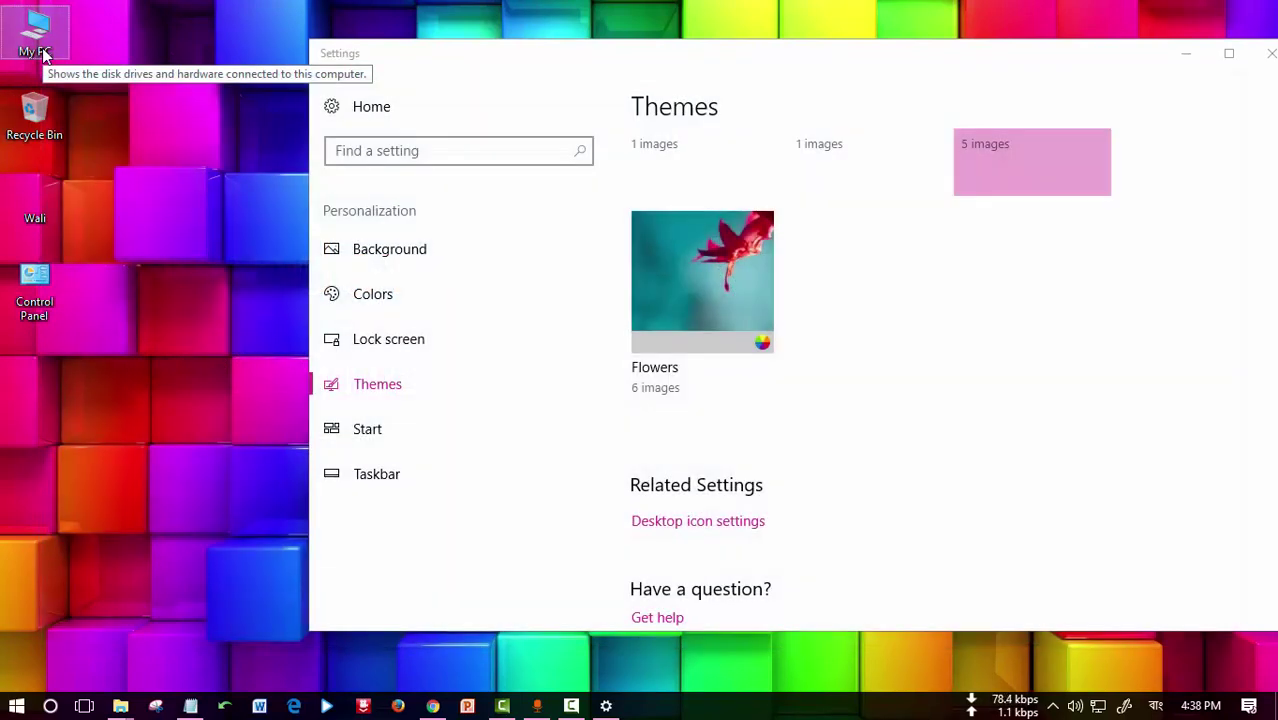
Rename the My PC desktop icon to an invisible blank name.
{"action": "right_click", "coordinate": [43, 53]}
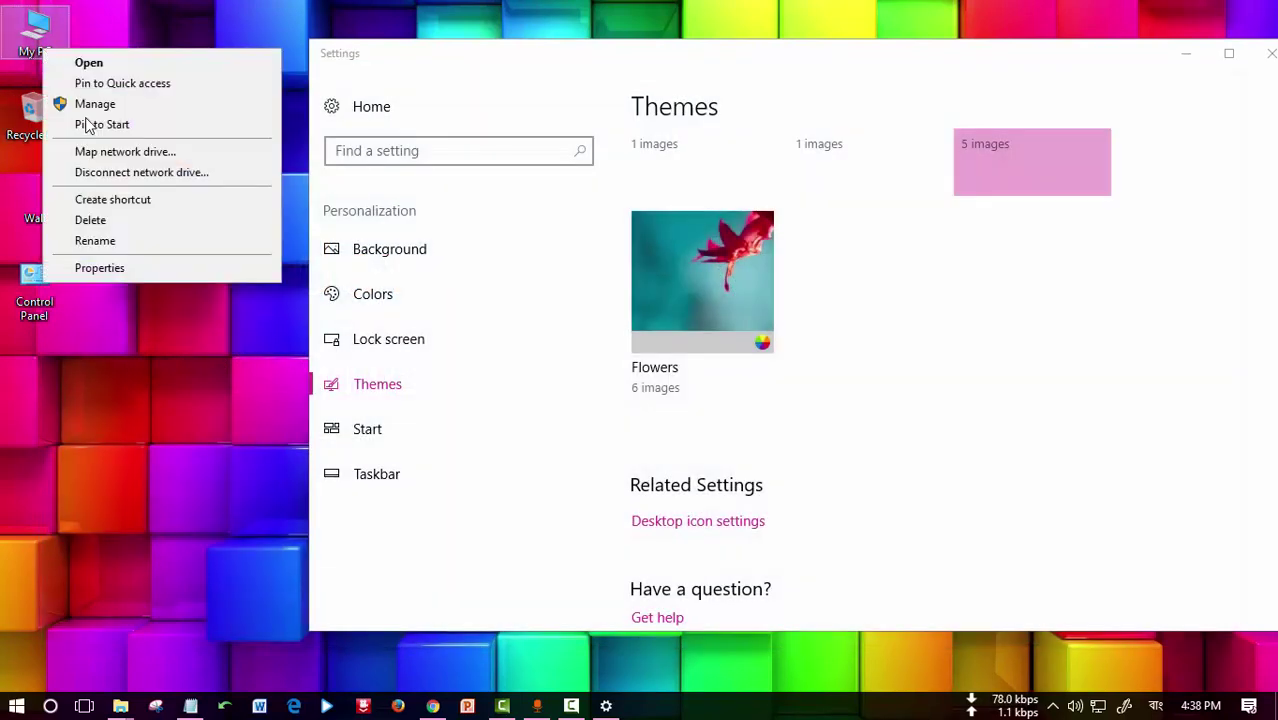
{"action": "left_click", "coordinate": [104, 241]}
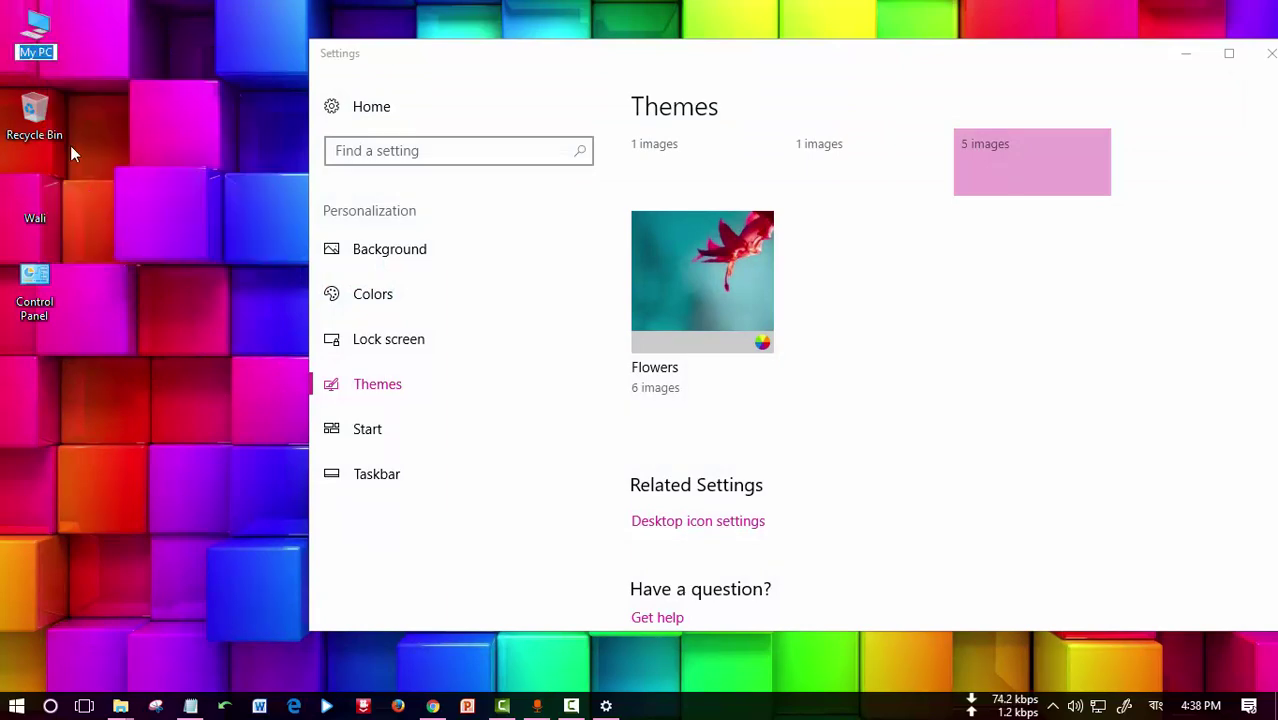
{"action": "key", "text": "BackSpace"}
{"action": "type", "text": "ঔঁ"}
{"action": "key", "text": "Return"}
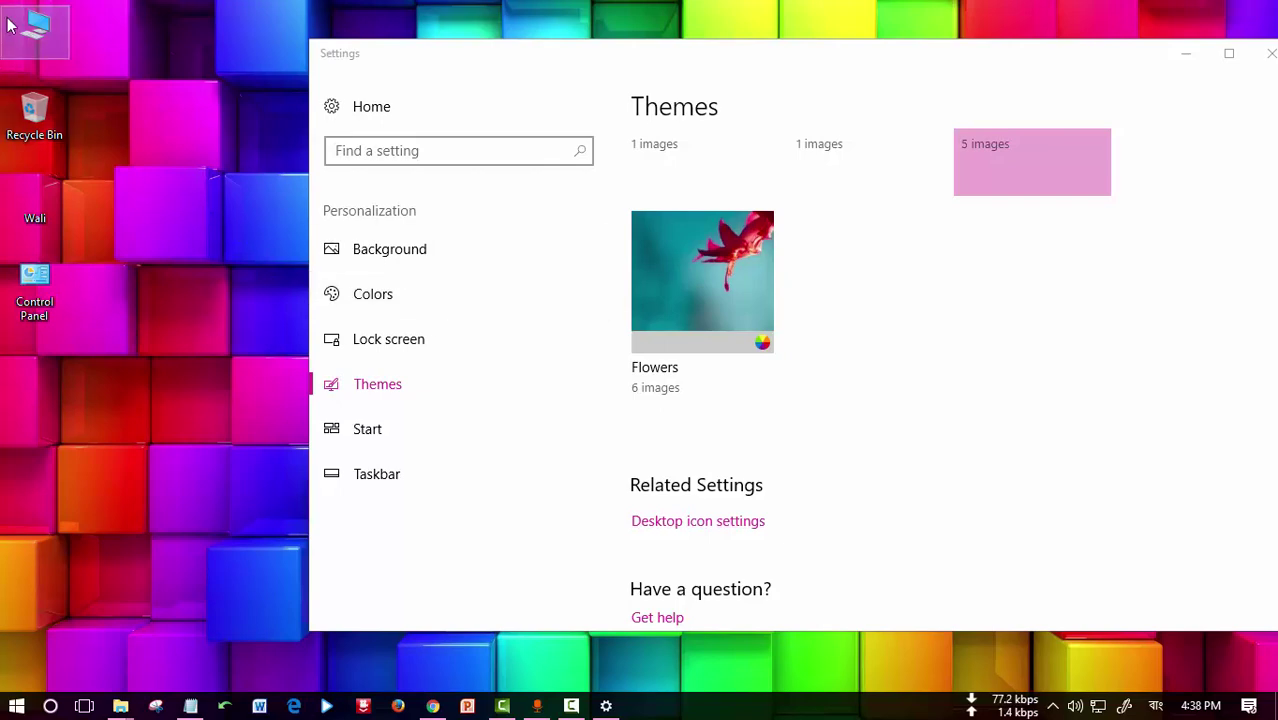
Rename the Recycle Bin desktop icon to an invisible blank name and refresh the desktop.
{"action": "left_click", "coordinate": [58, 126]}
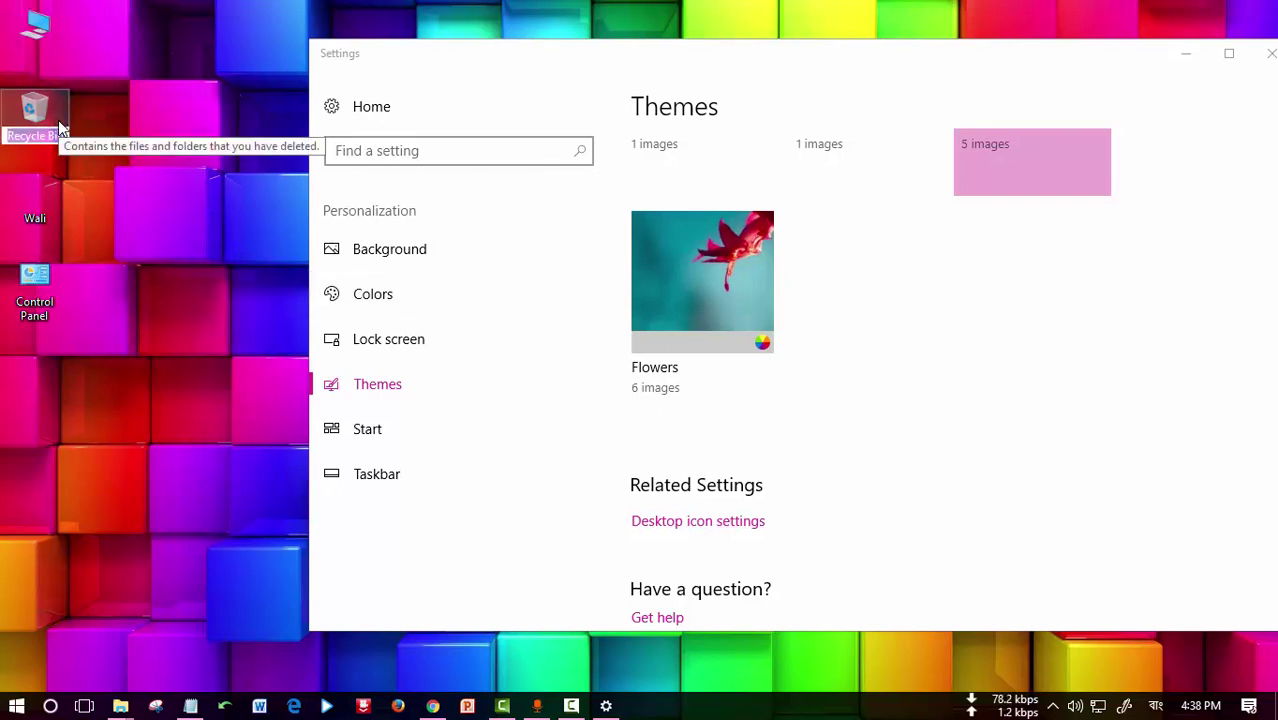
{"action": "key", "text": "F2"}
{"action": "key", "text": "Return"}
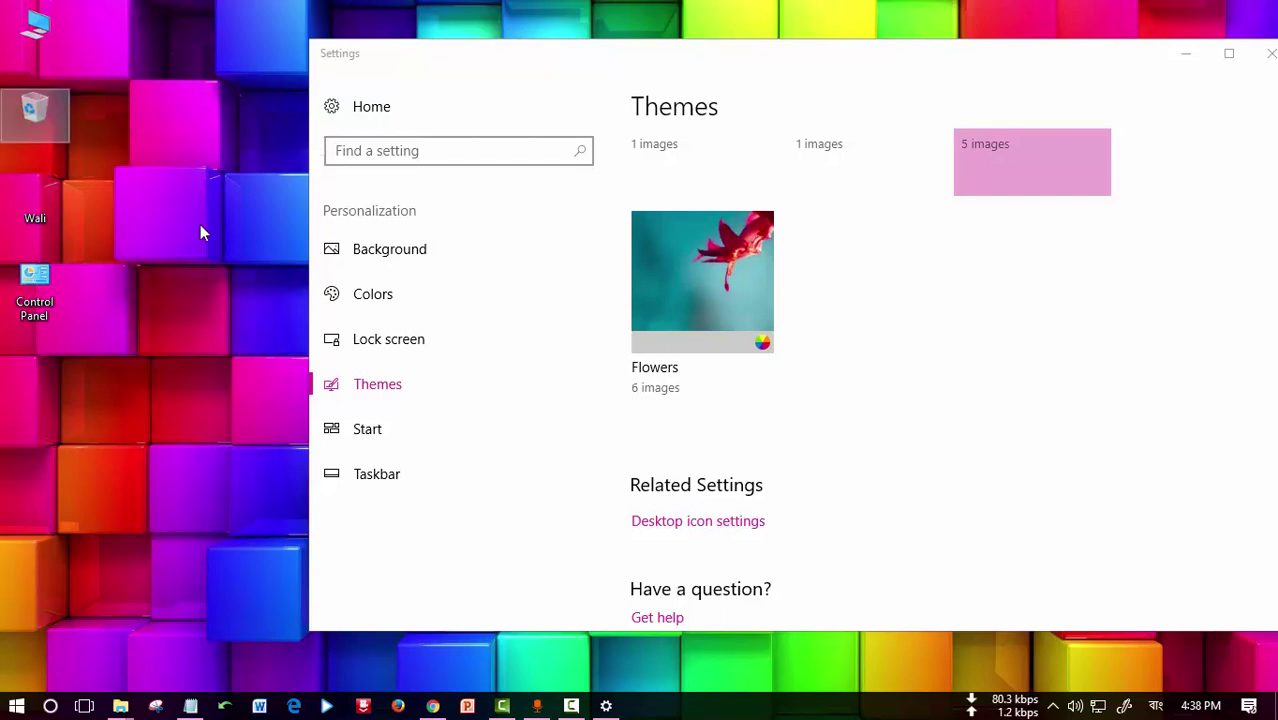
{"action": "right_click", "coordinate": [232, 156]}
{"action": "left_click", "coordinate": [270, 205]}
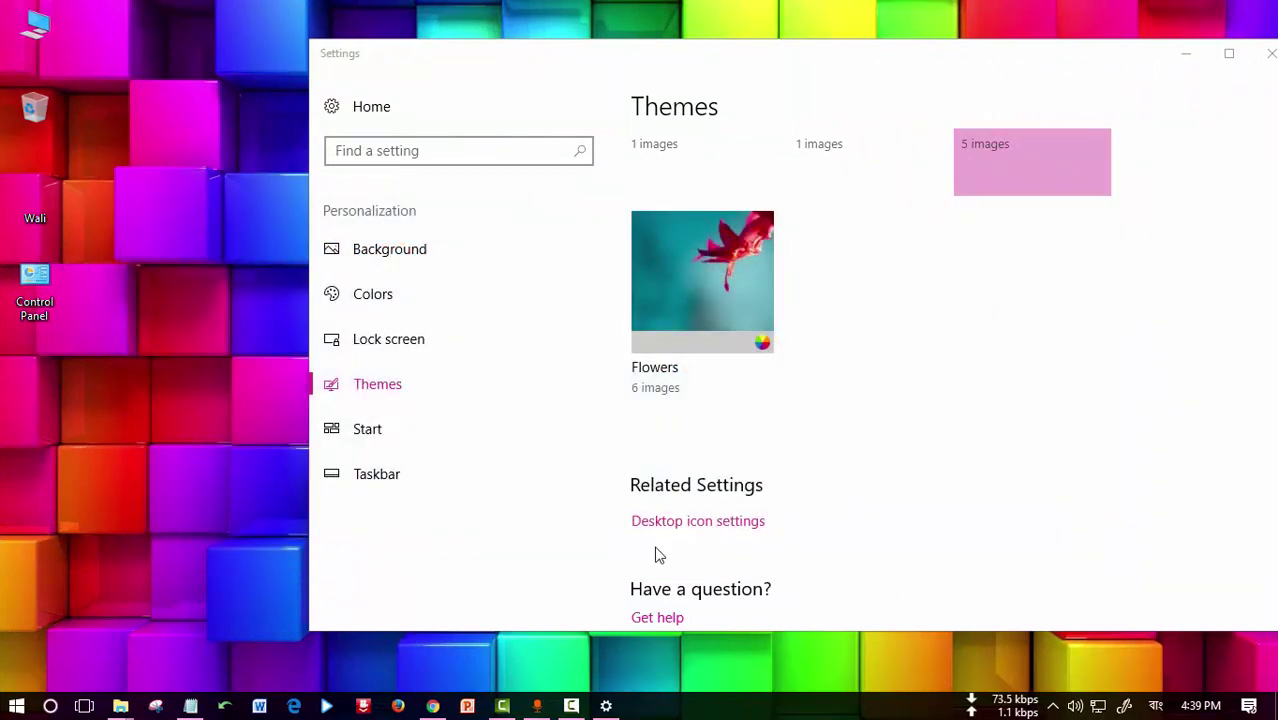
Change the Computer desktop icon to a blank, transparent icon from imageres.dll and apply it.
{"action": "left_click", "coordinate": [636, 522]}
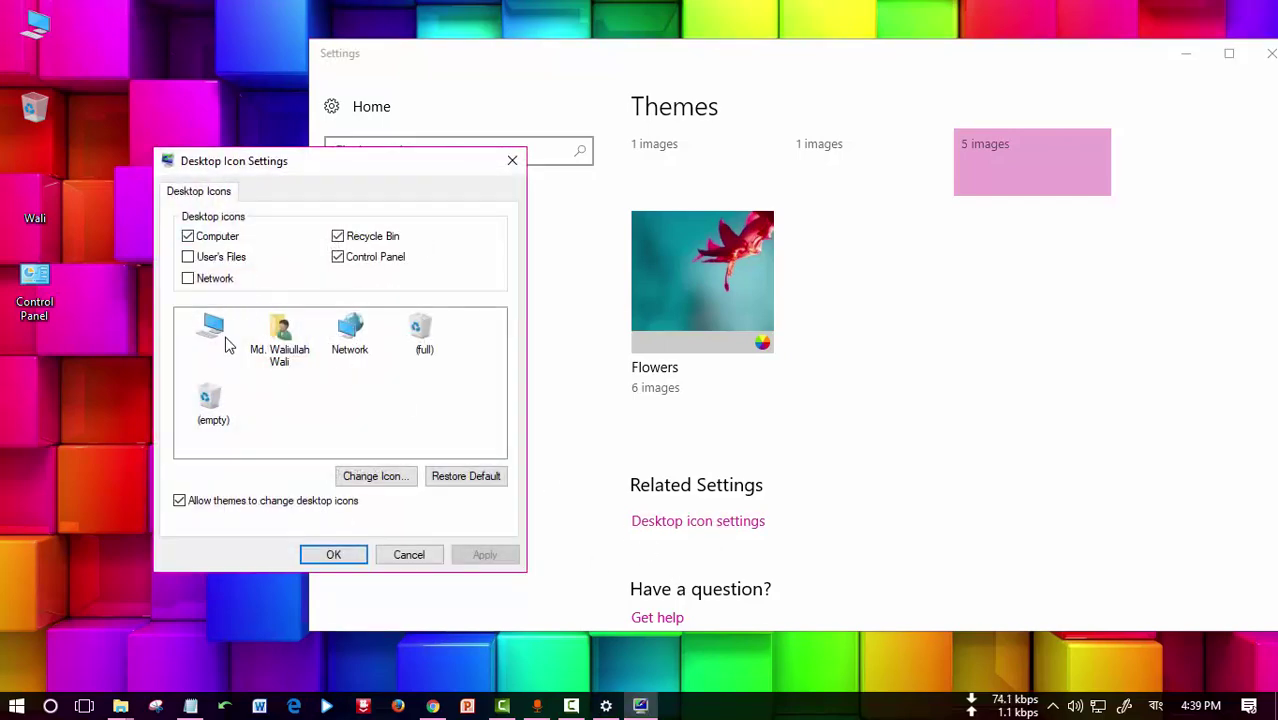
{"action": "left_click", "coordinate": [214, 332]}
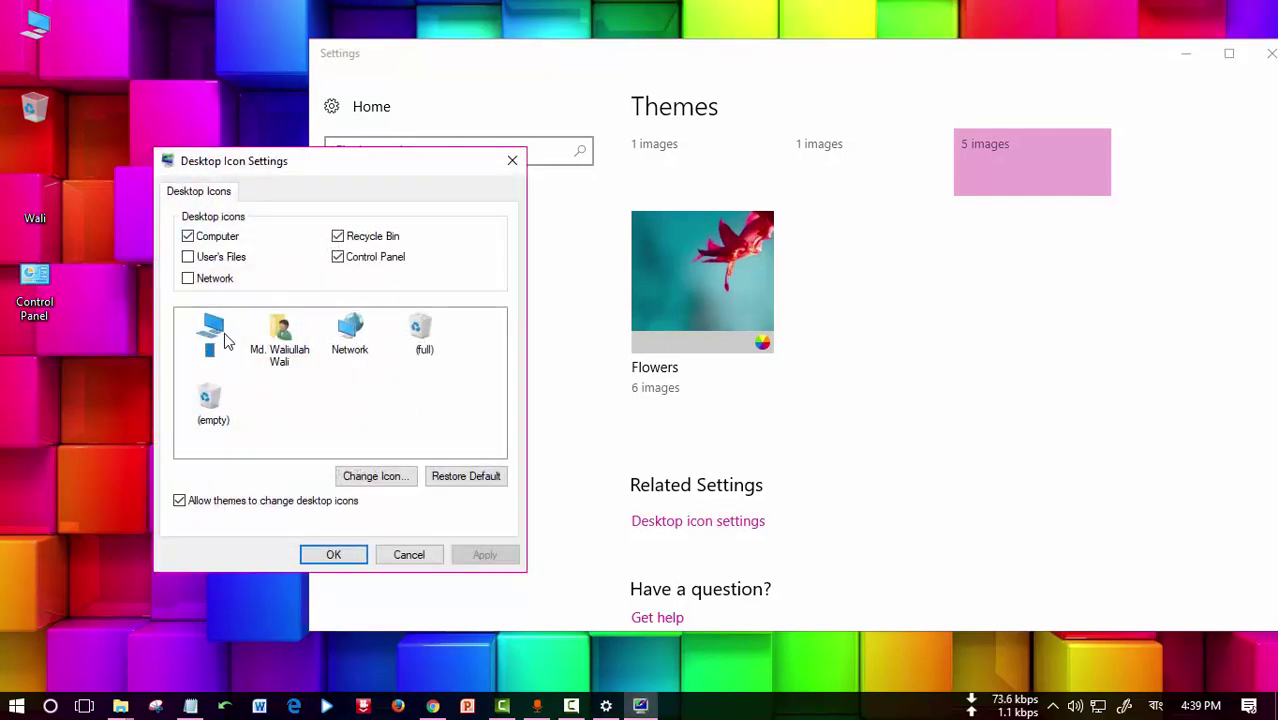
{"action": "left_click", "coordinate": [363, 483]}
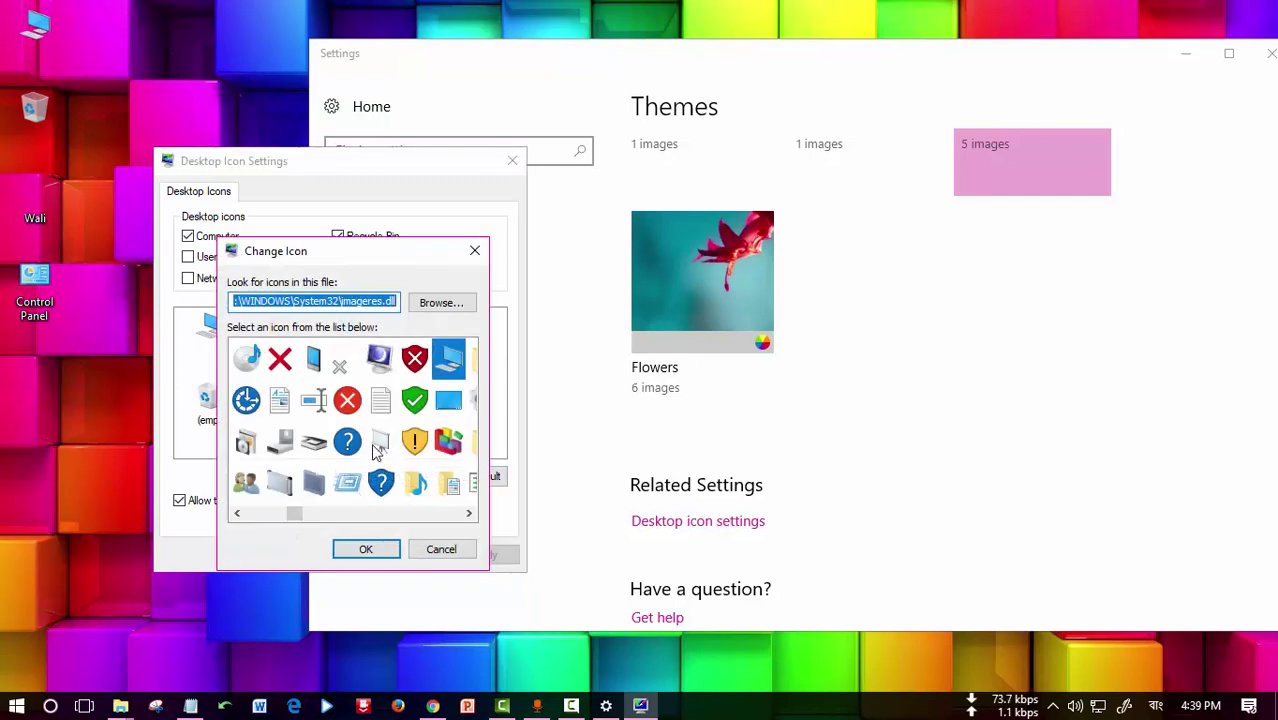
{"action": "scroll", "coordinate": [414, 441], "scroll_direction": "down", "scroll_amount": 1}
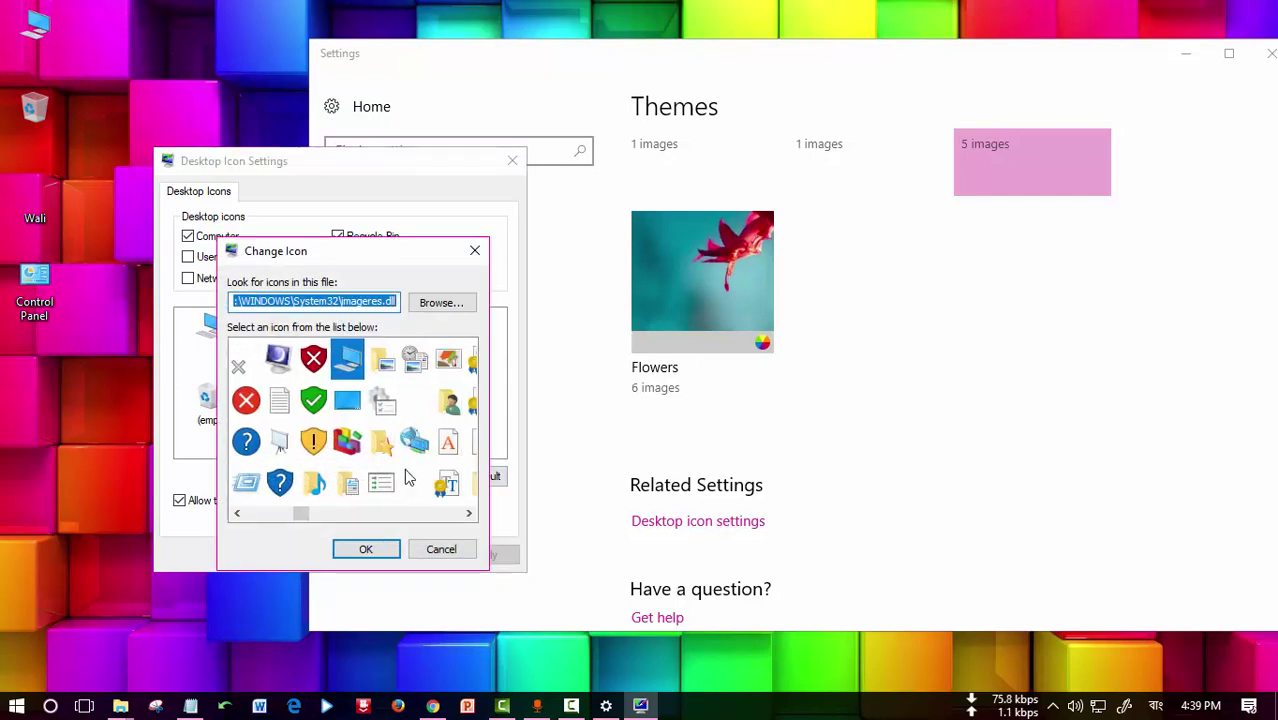
{"action": "left_click", "coordinate": [420, 412]}
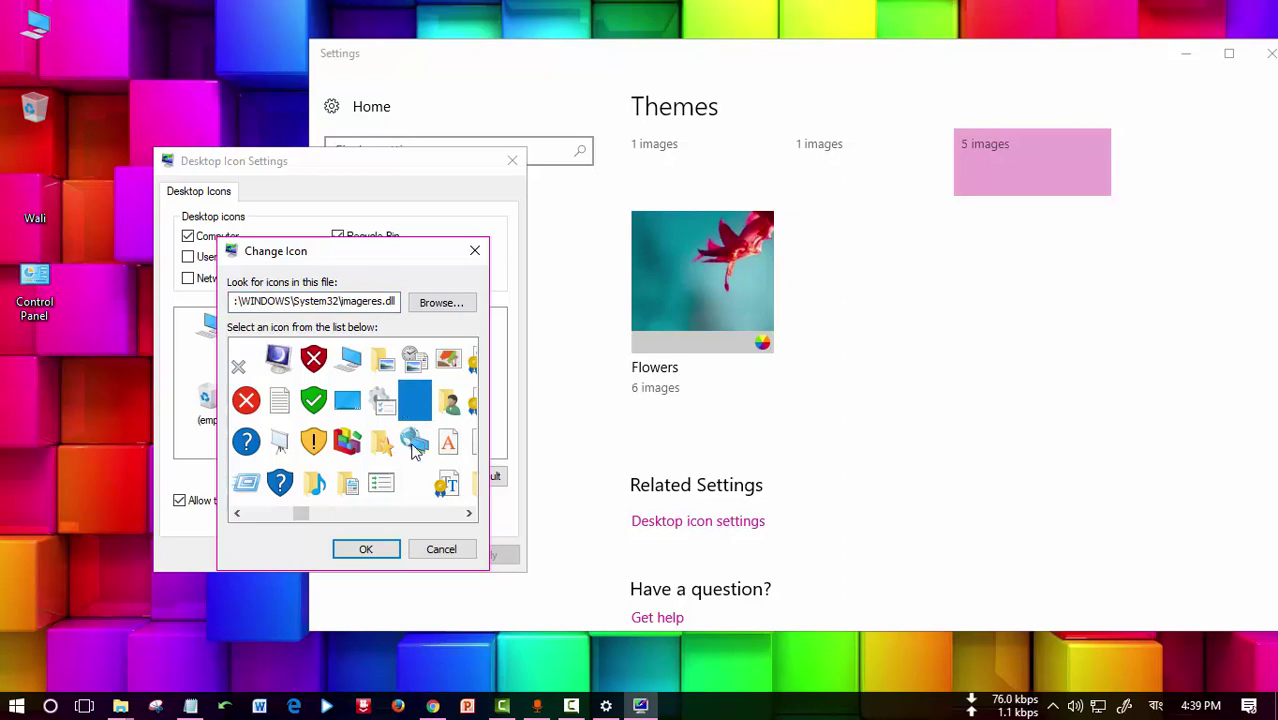
{"action": "left_click", "coordinate": [415, 484]}
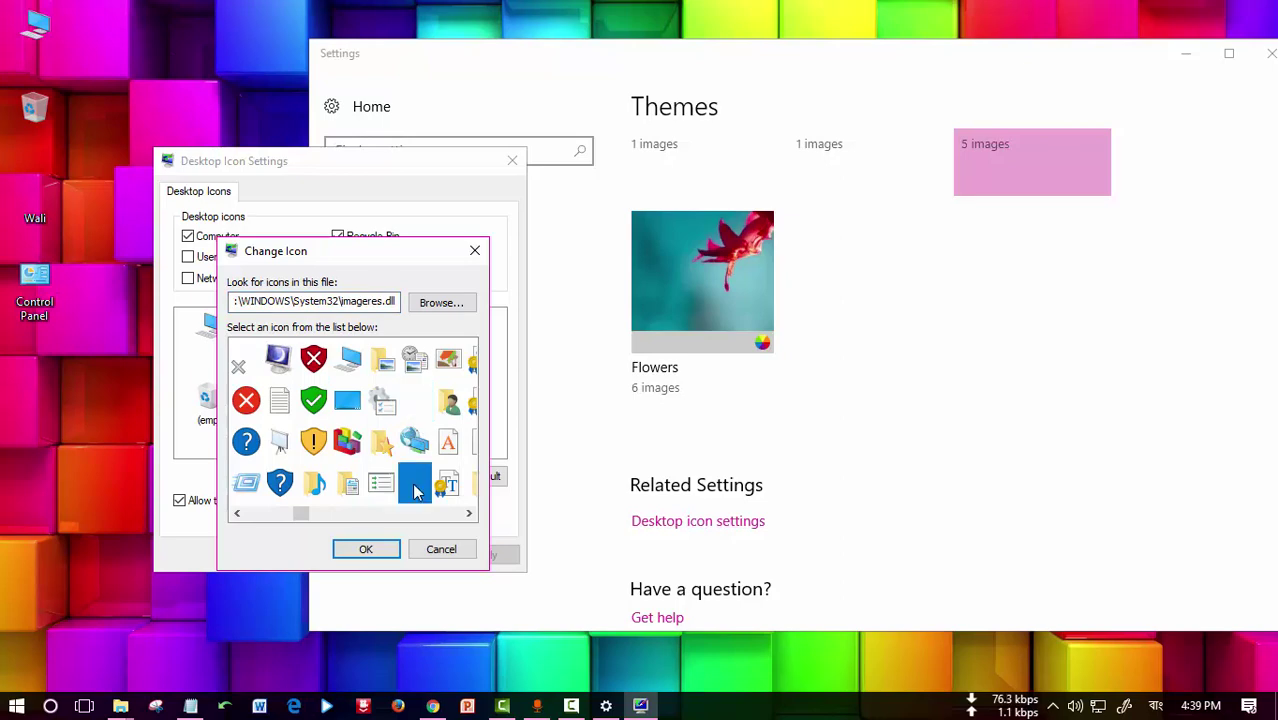
{"action": "left_click", "coordinate": [385, 551]}
{"action": "left_click", "coordinate": [482, 555]}
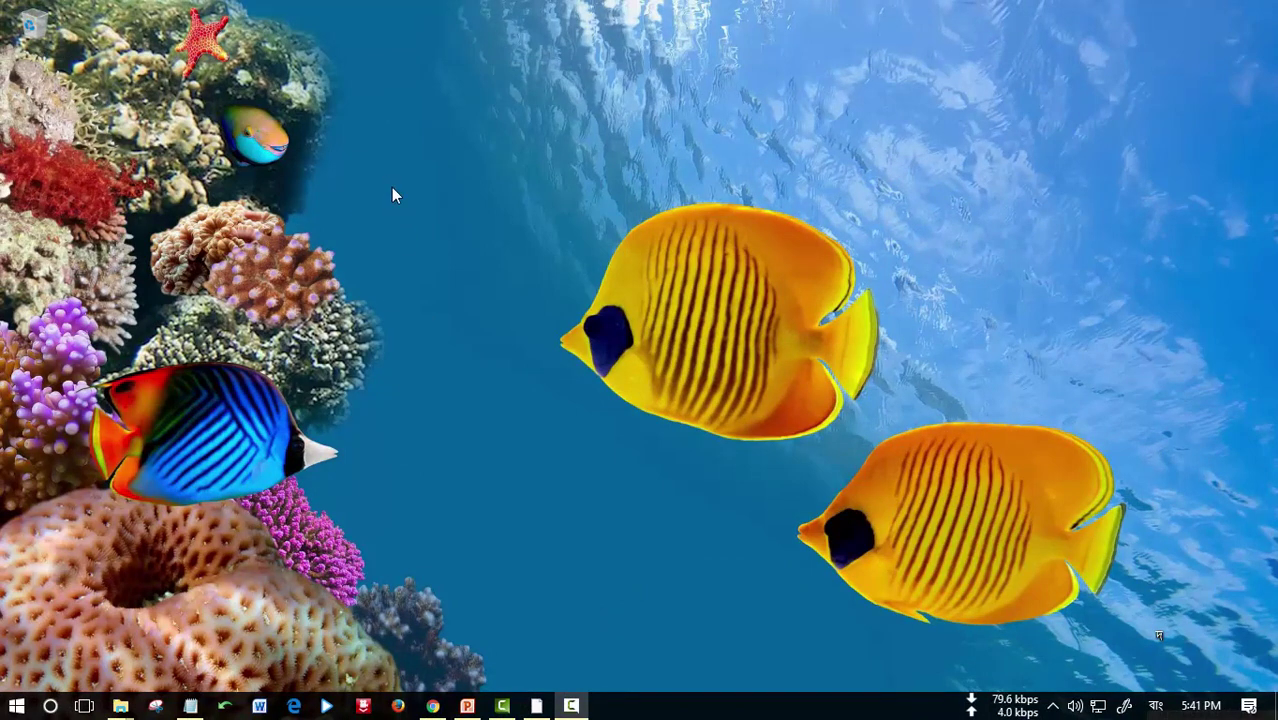
Open the Desktop Icon Settings from the Themes page of the personalization settings.
{"action": "right_click", "coordinate": [427, 265]}
{"action": "left_click", "coordinate": [512, 501]}
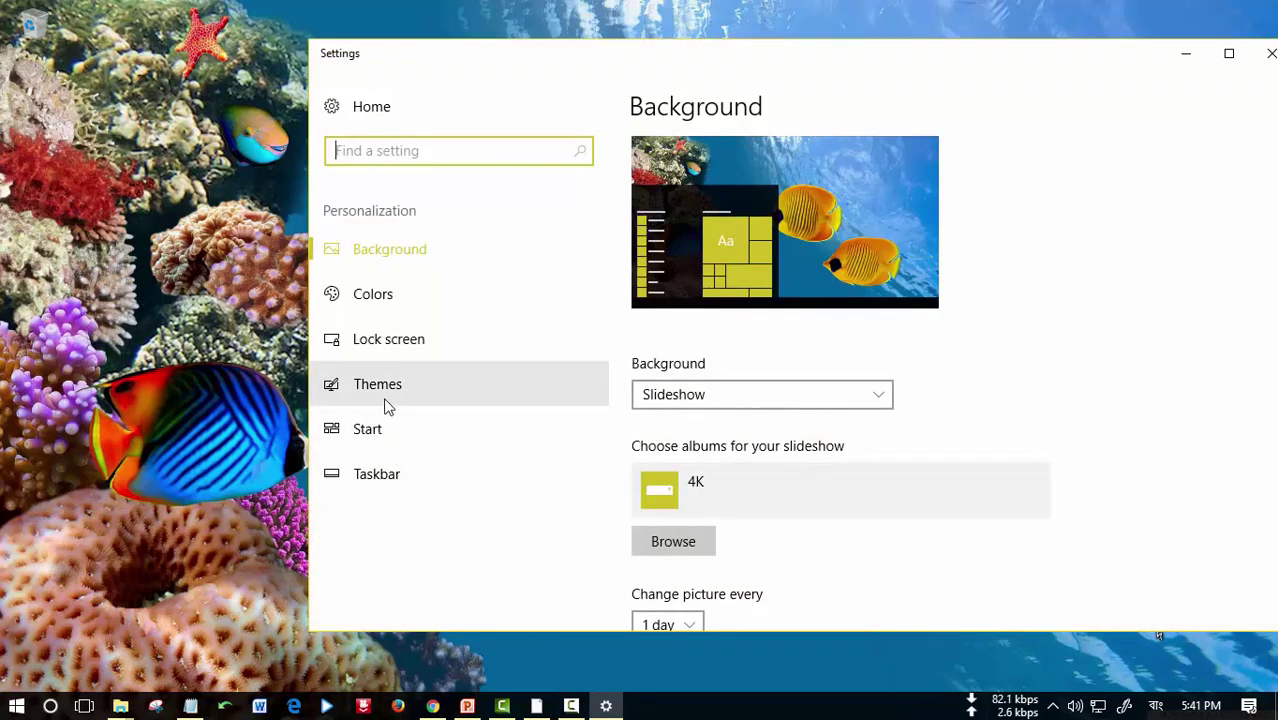
{"action": "left_click", "coordinate": [386, 400]}
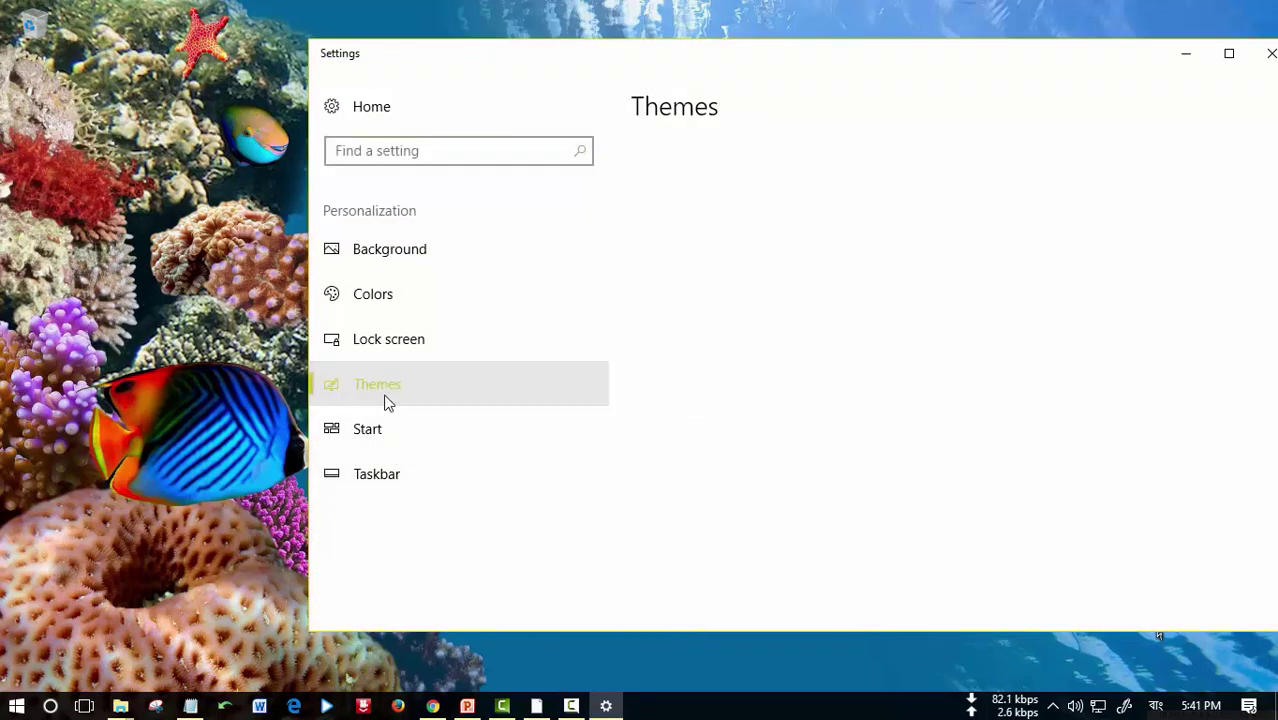
{"action": "scroll", "coordinate": [776, 514], "scroll_direction": "down", "scroll_amount": 8}
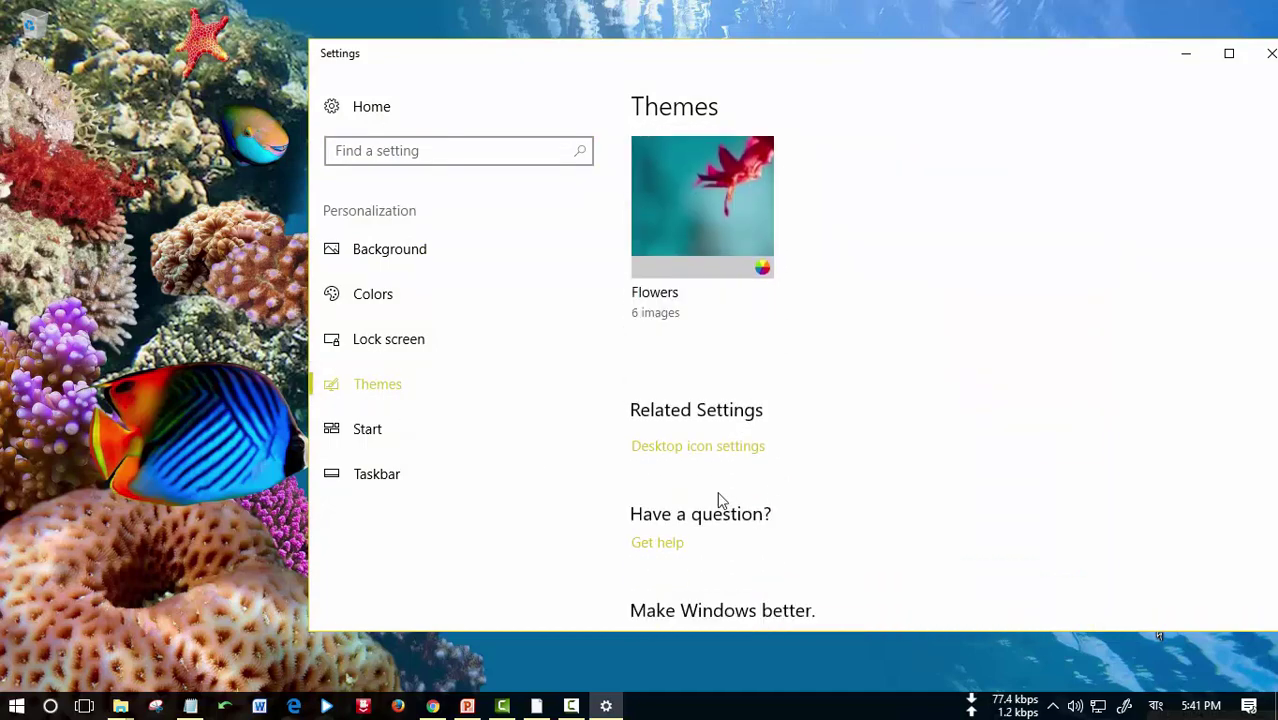
{"action": "left_click", "coordinate": [690, 449]}
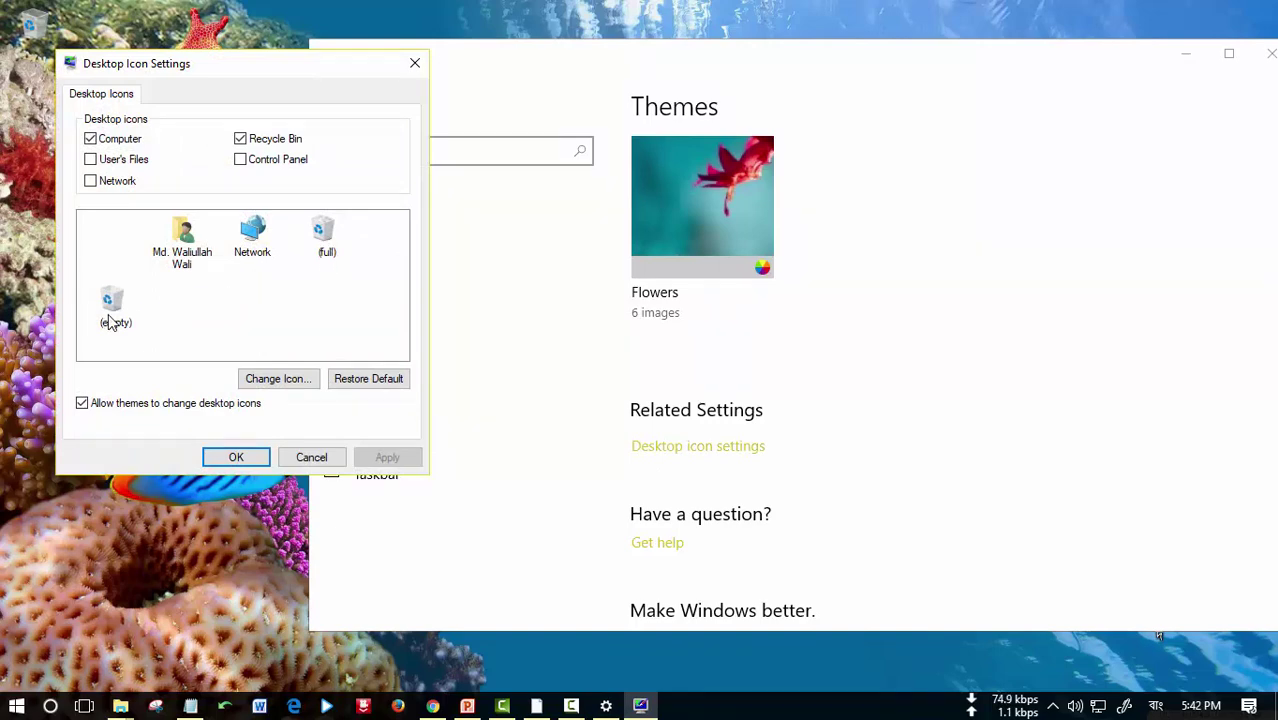
Change the Recycle Bin (full) icon to a blank, transparent icon from imageres.dll and apply it.
{"action": "left_click", "coordinate": [321, 241]}
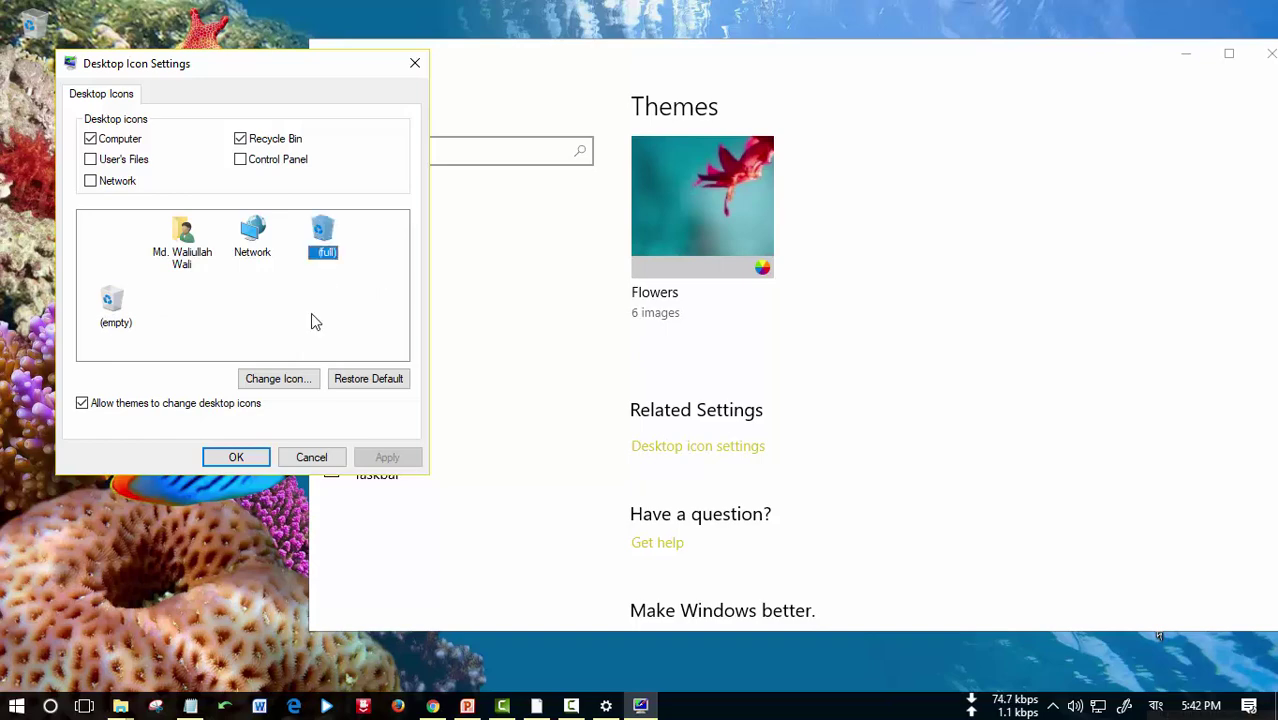
{"action": "left_click", "coordinate": [283, 378]}
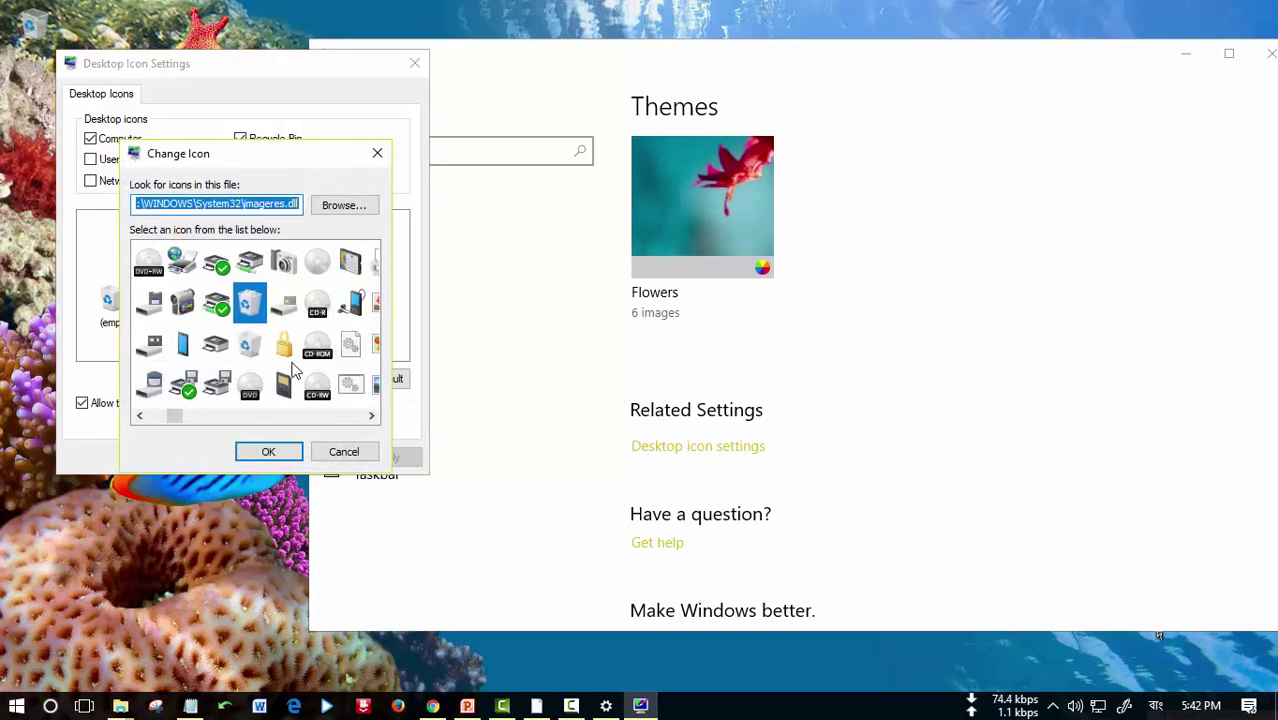
{"action": "scroll", "coordinate": [290, 370], "scroll_direction": "down", "scroll_amount": 5}
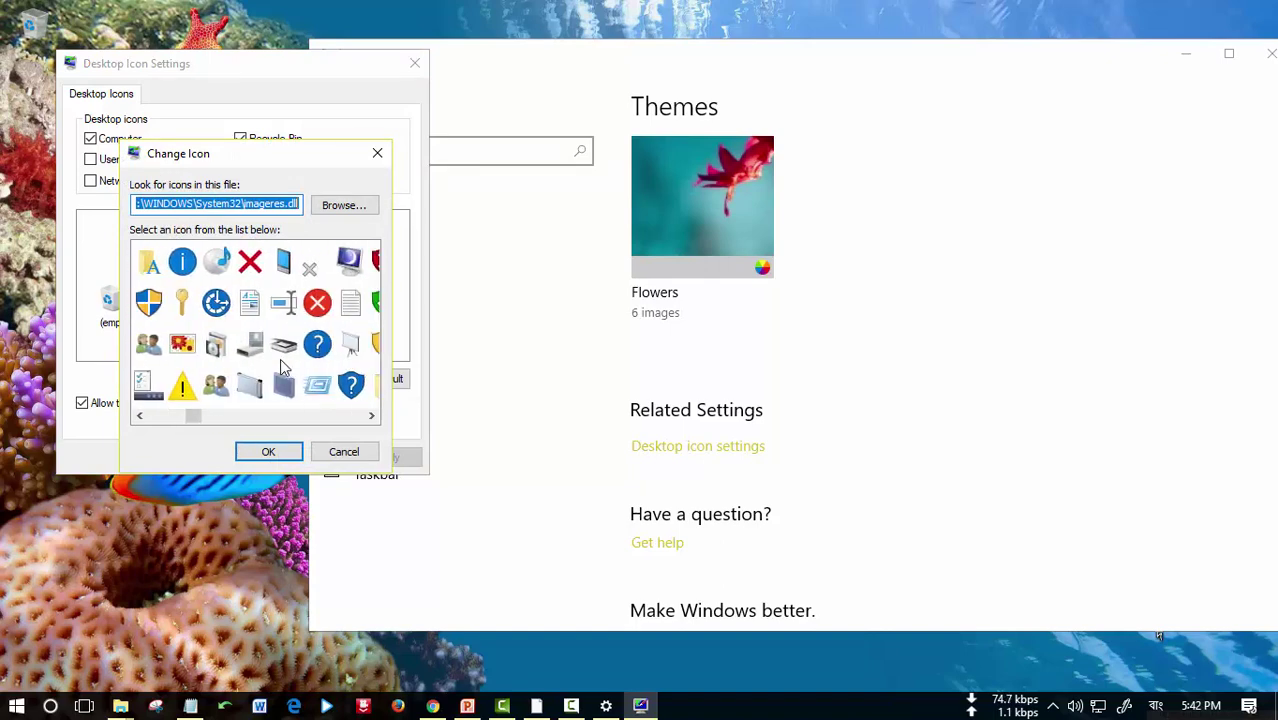
{"action": "scroll", "coordinate": [283, 368], "scroll_direction": "down", "scroll_amount": 3}
{"action": "left_click", "coordinate": [287, 385]}
{"action": "left_click", "coordinate": [287, 455]}
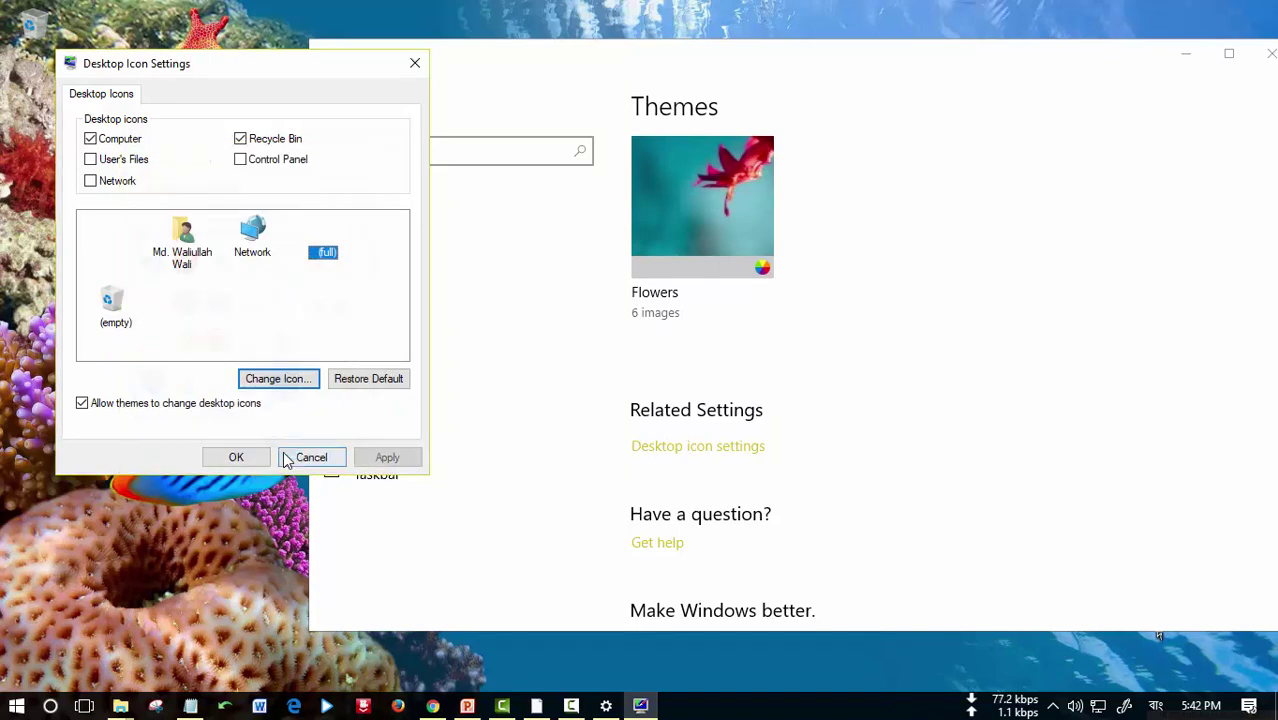
{"action": "left_click", "coordinate": [387, 457]}
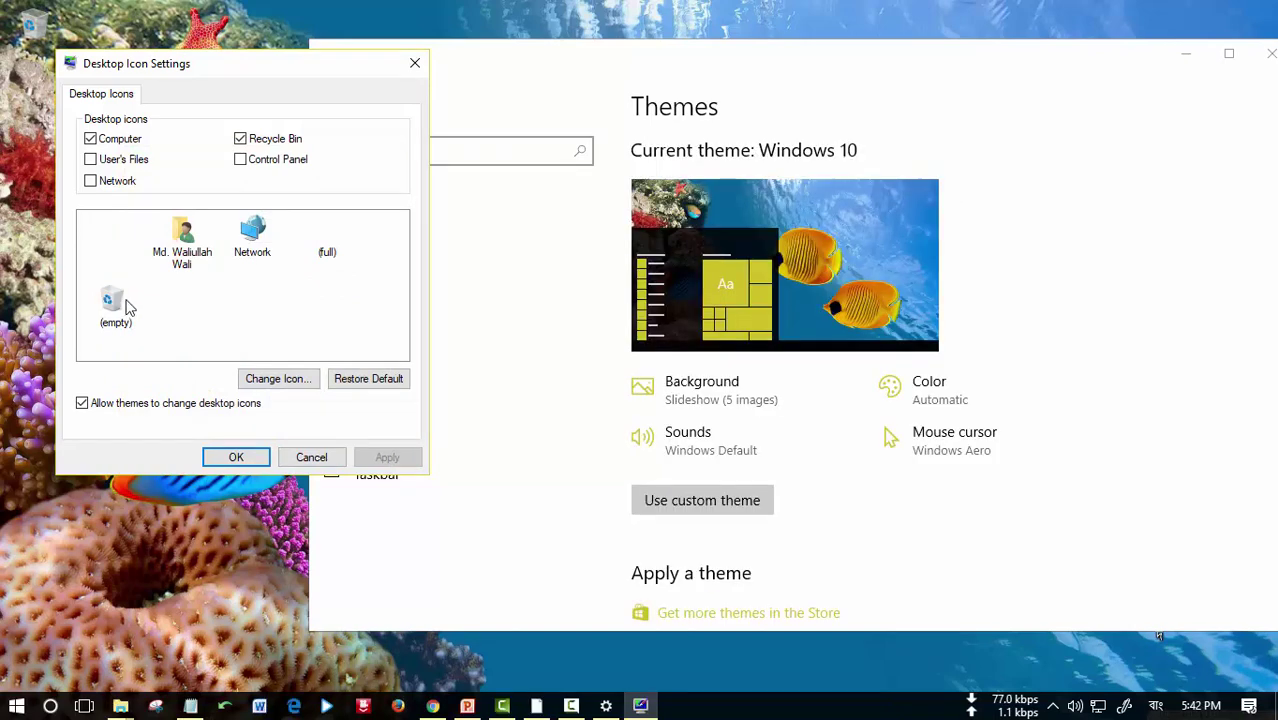
Change the Recycle Bin (empty) icon to a blank icon from imageres.dll, confirm the settings and refresh the desktop.
{"action": "left_click", "coordinate": [115, 310]}
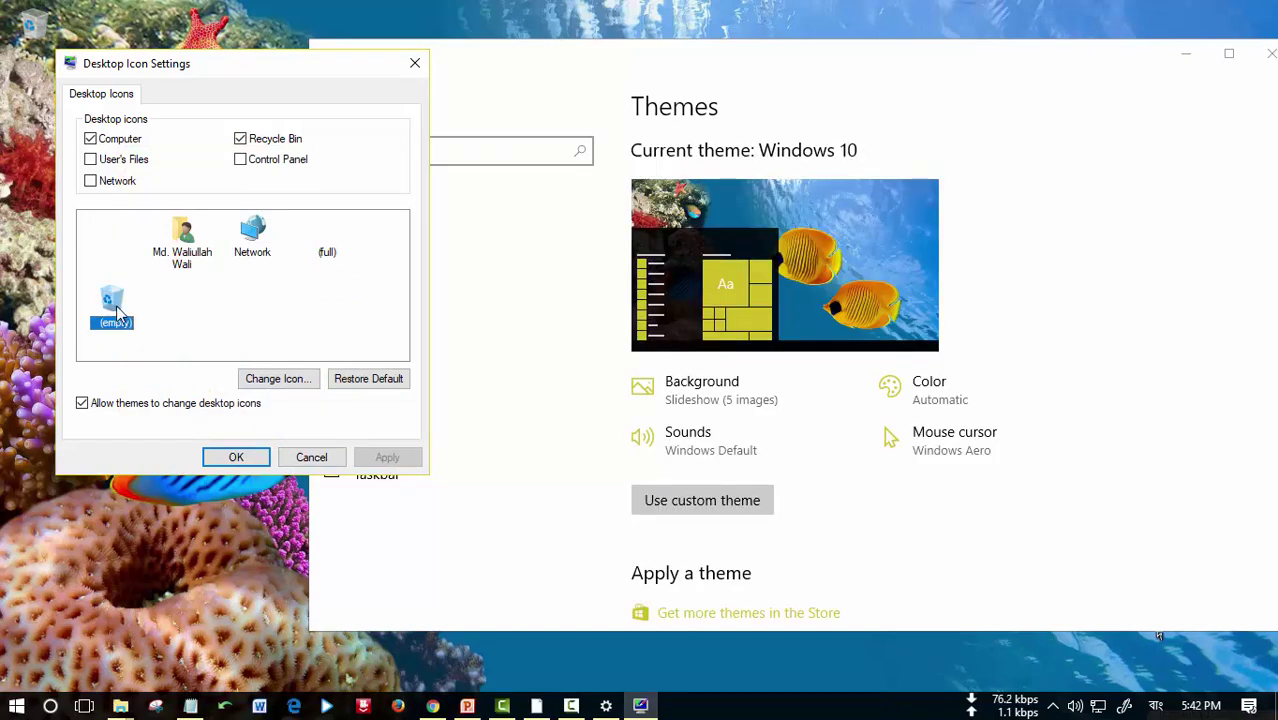
{"action": "left_click", "coordinate": [283, 382]}
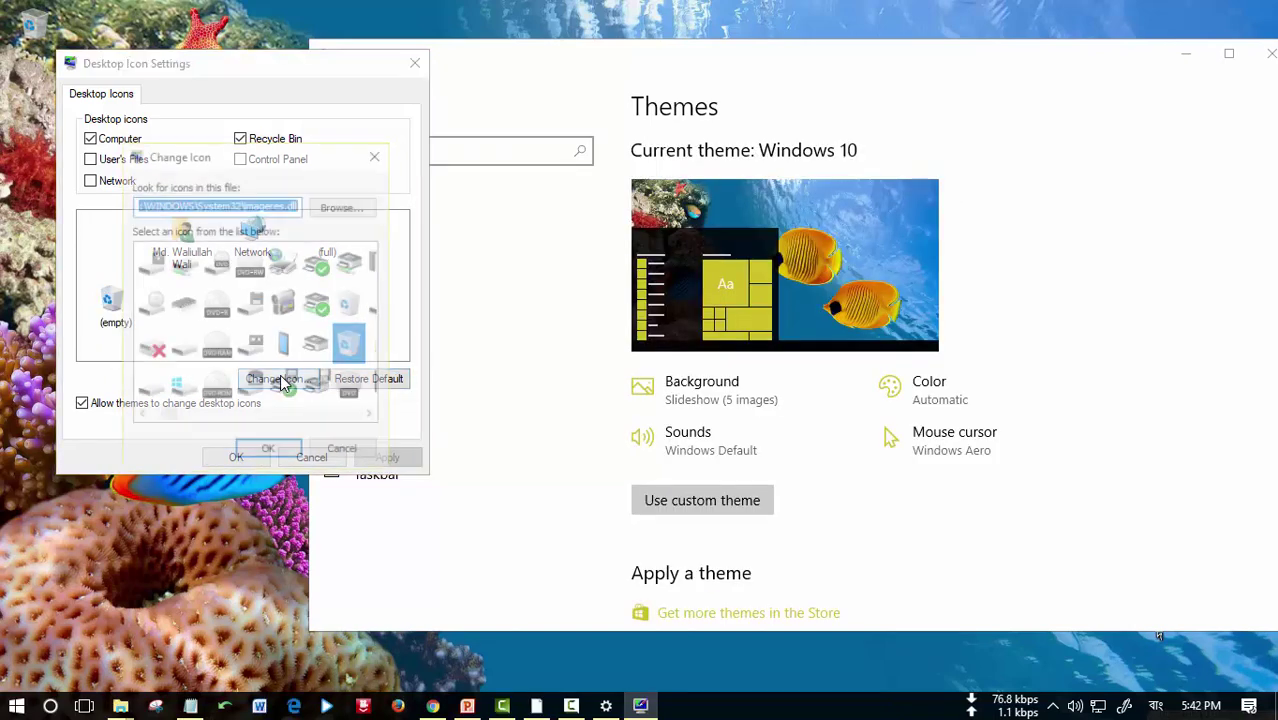
{"action": "scroll", "coordinate": [275, 376], "scroll_direction": "down", "scroll_amount": 5}
{"action": "scroll", "coordinate": [269, 371], "scroll_direction": "down", "scroll_amount": 5}
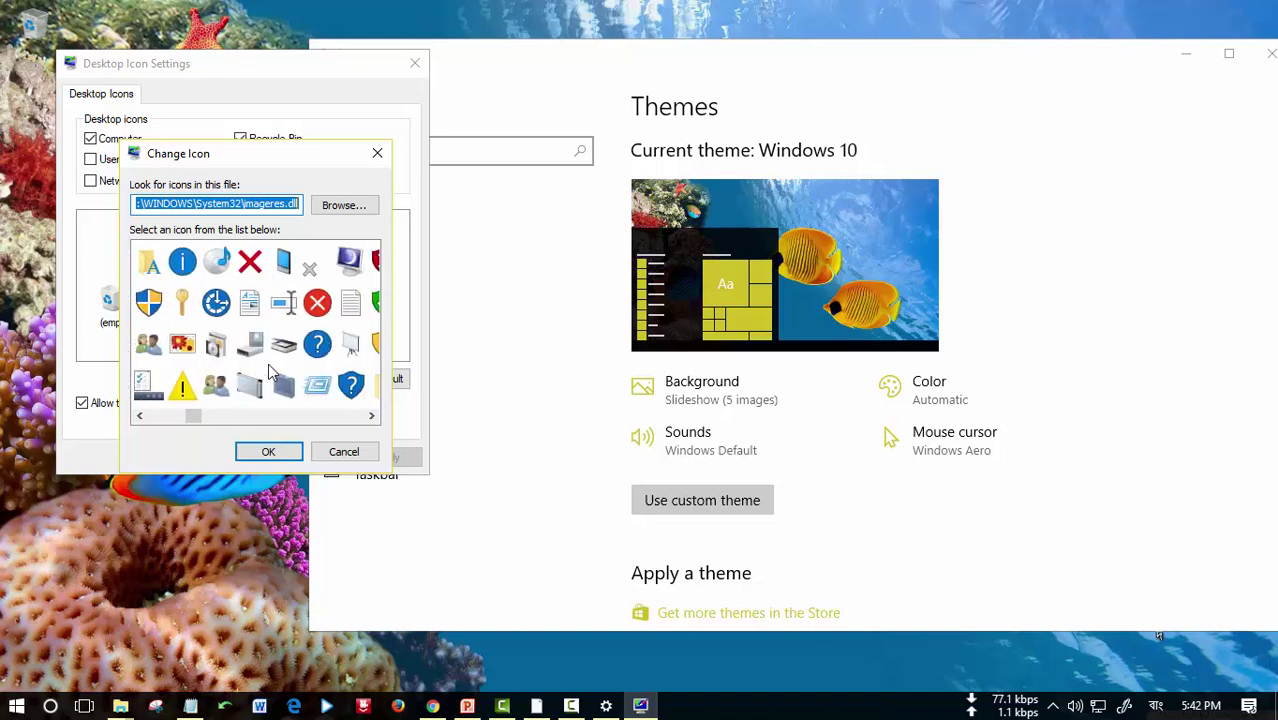
{"action": "left_click", "coordinate": [182, 385]}
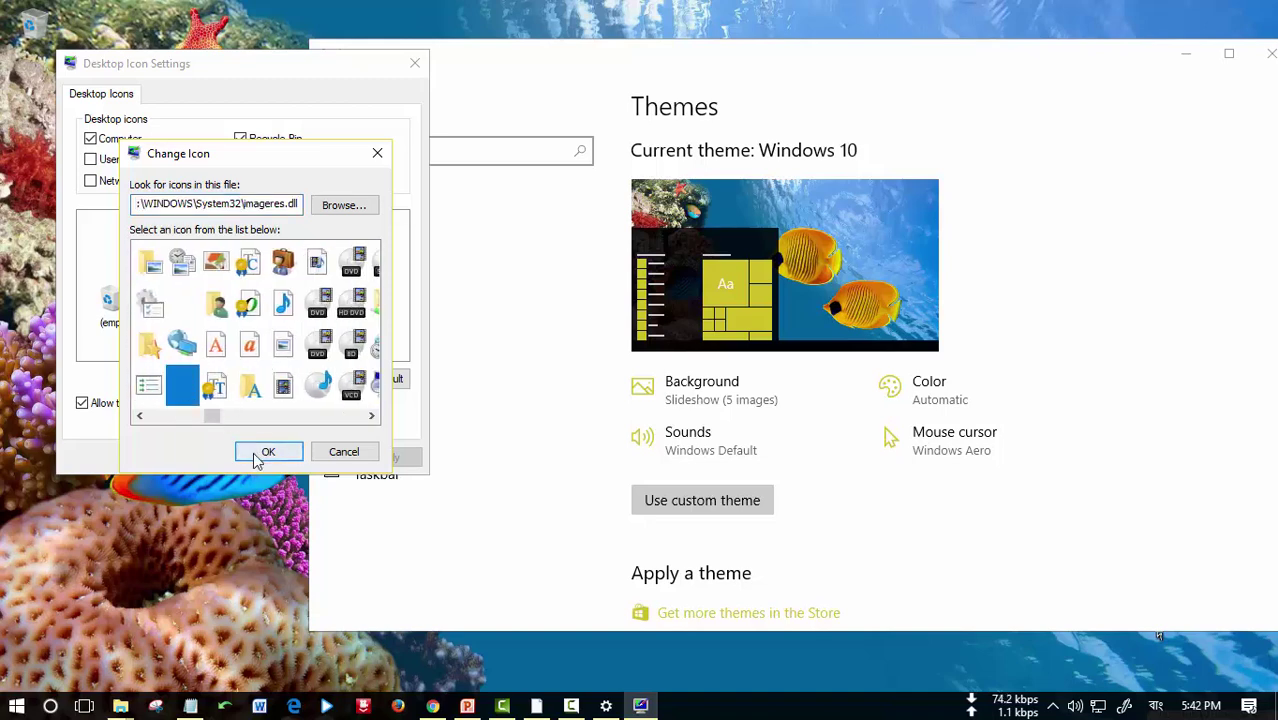
{"action": "left_click", "coordinate": [257, 458]}
{"action": "left_click", "coordinate": [243, 458]}
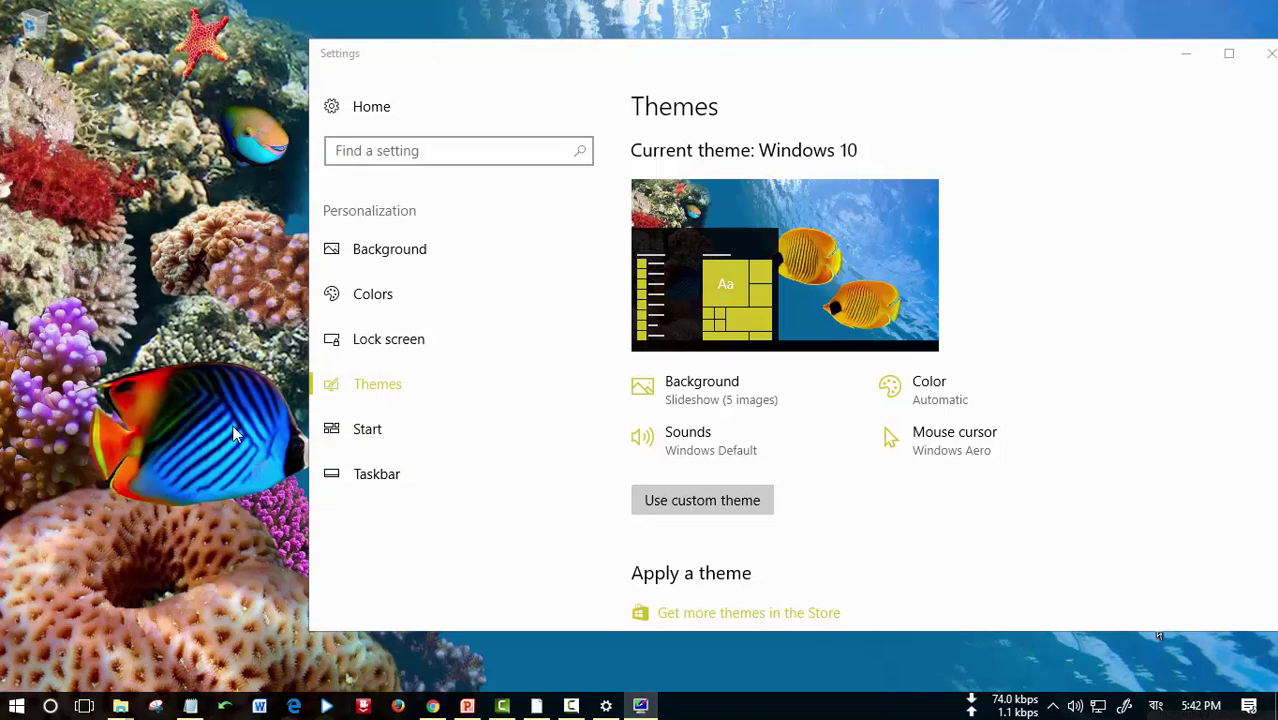
{"action": "right_click", "coordinate": [172, 120]}
{"action": "left_click", "coordinate": [210, 168]}
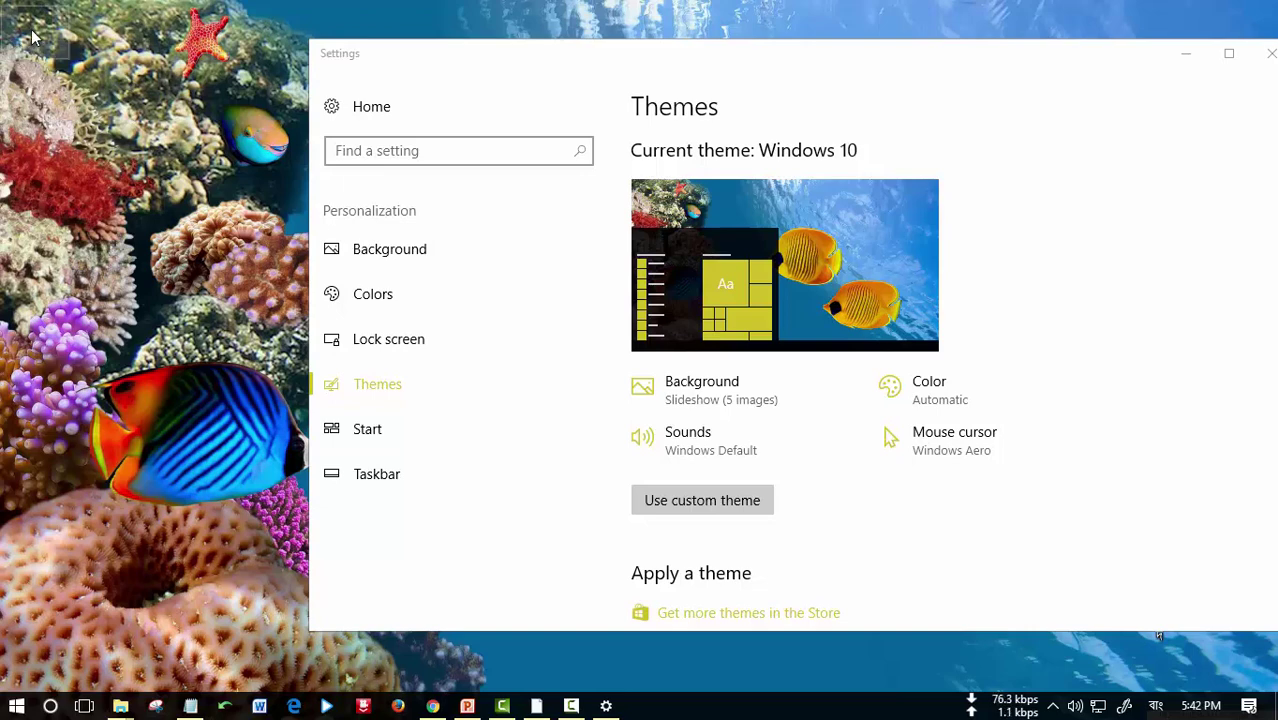
Open the invisible Recycle Bin and Computer icons to test them, closing their windows and the Settings window.
{"action": "key", "text": "super+e"}
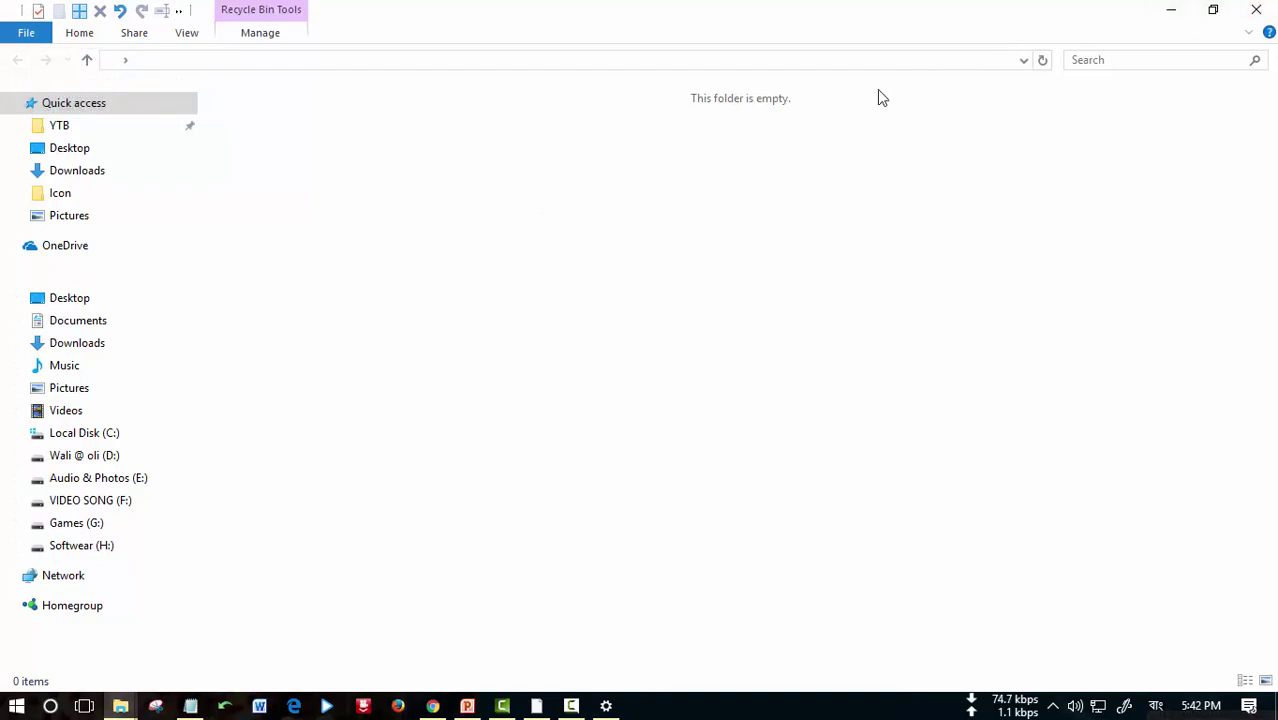
{"action": "left_click", "coordinate": [1256, 9]}
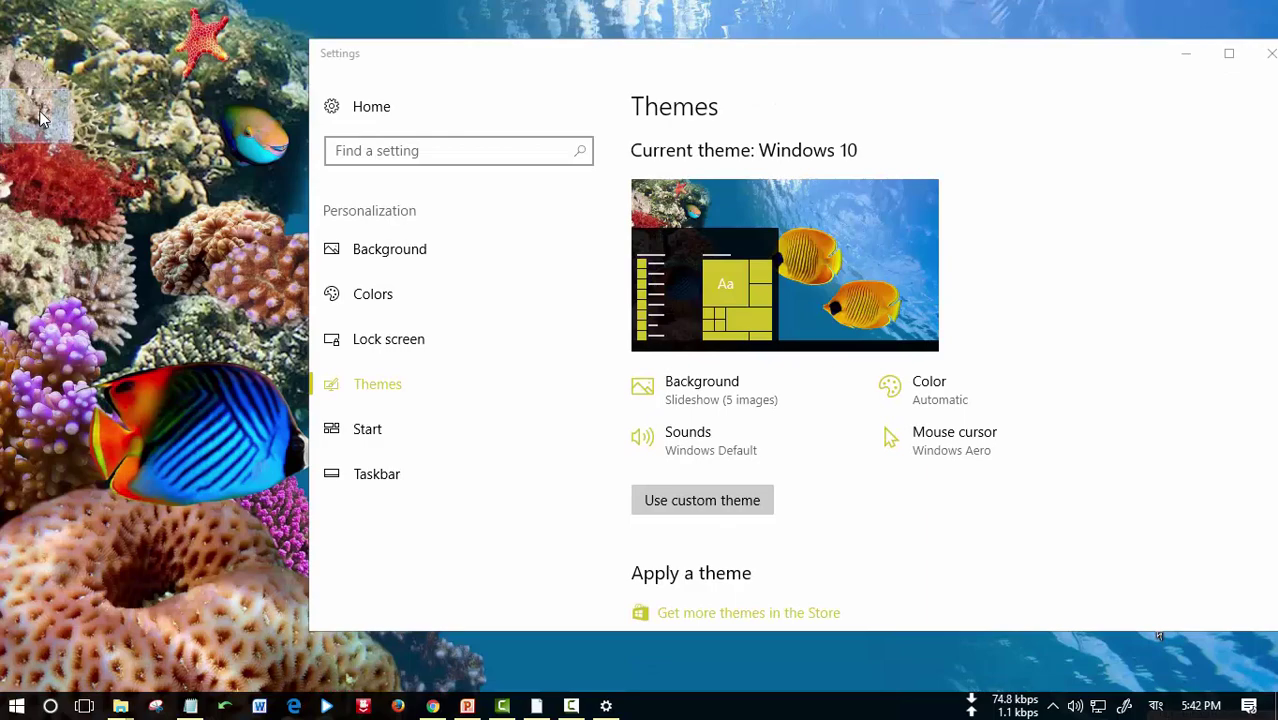
{"action": "key", "text": "super+e"}
{"action": "left_click_drag", "start_coordinate": [1034, 92], "coordinate": [1033, 3]}
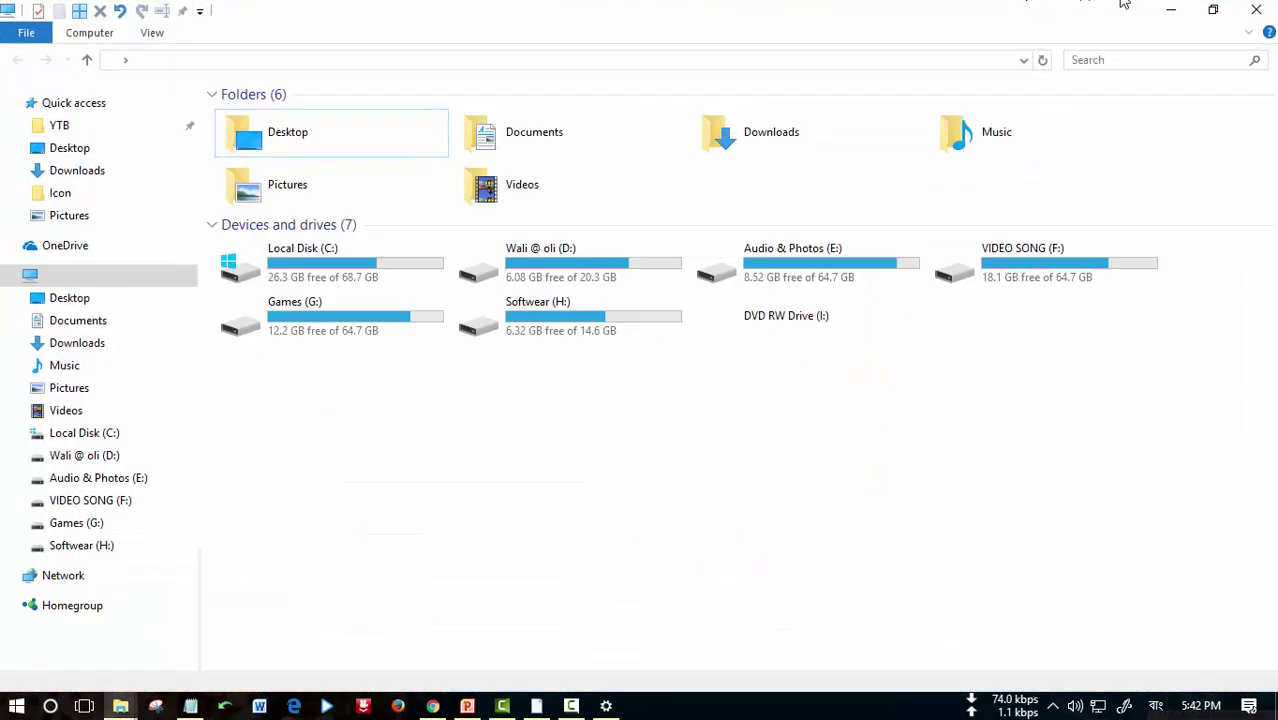
{"action": "left_click", "coordinate": [1262, 9]}
{"action": "left_click", "coordinate": [1270, 53]}
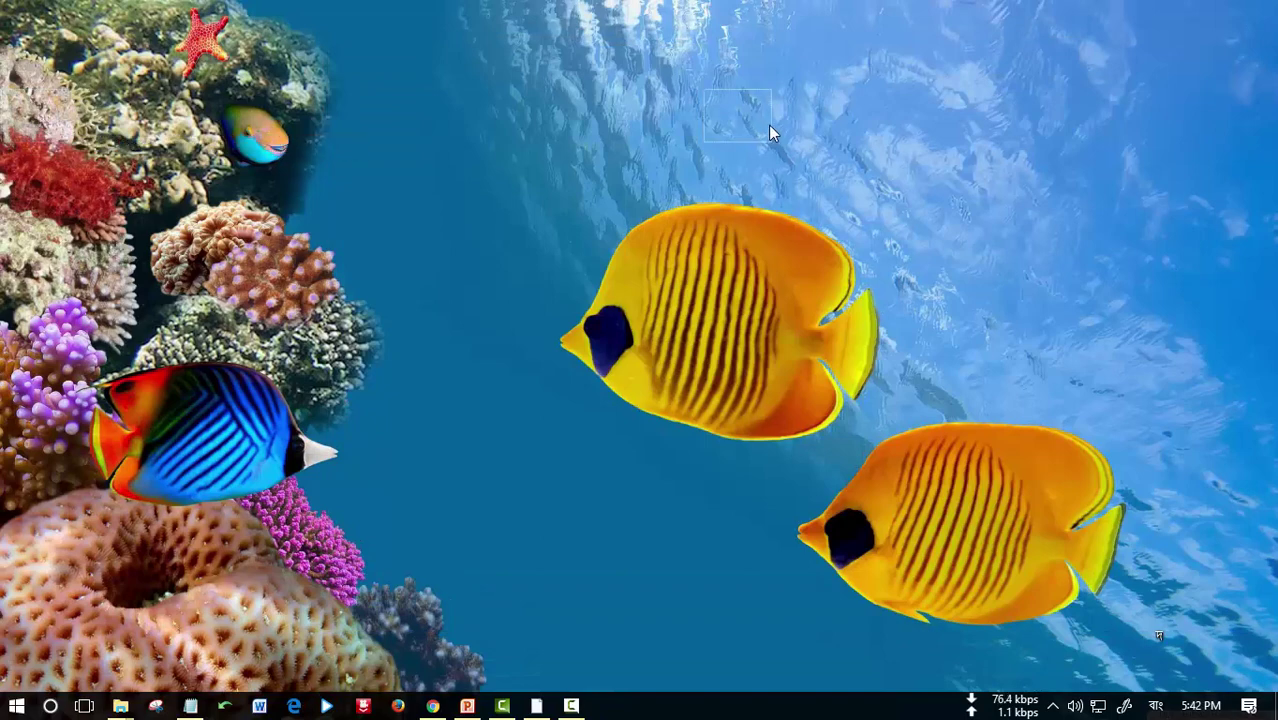
Refresh the desktop and test opening the invisible Computer icon at its new place on the desktop.
{"action": "right_click", "coordinate": [740, 292]}
{"action": "left_click", "coordinate": [750, 340]}
{"action": "key", "text": "super+e"}
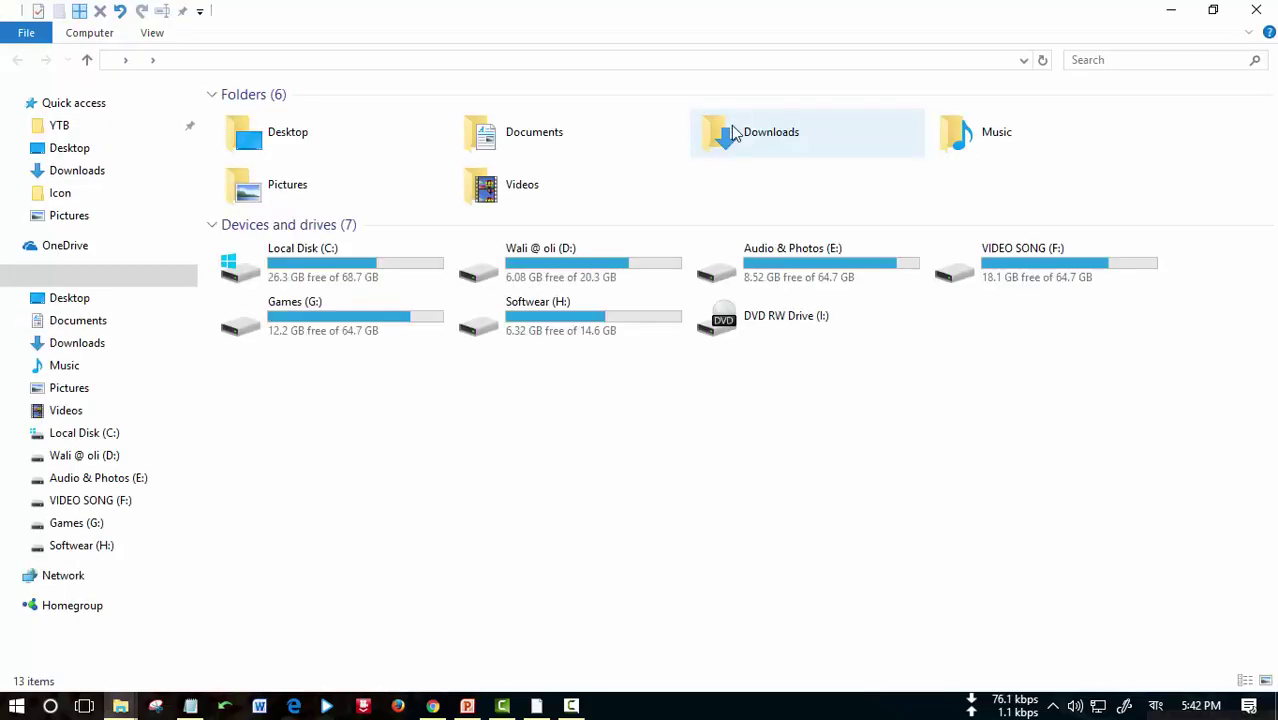
{"action": "left_click", "coordinate": [1256, 9]}
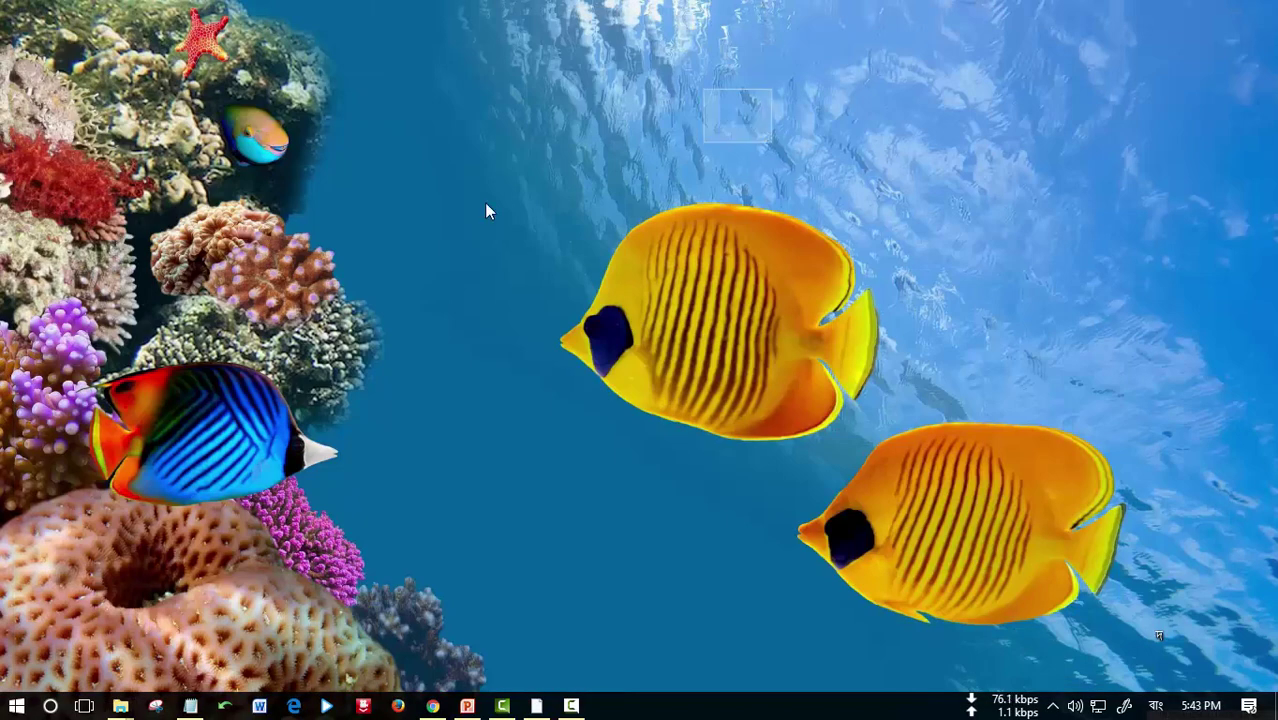
{"action": "double_click", "coordinate": [733, 127]}
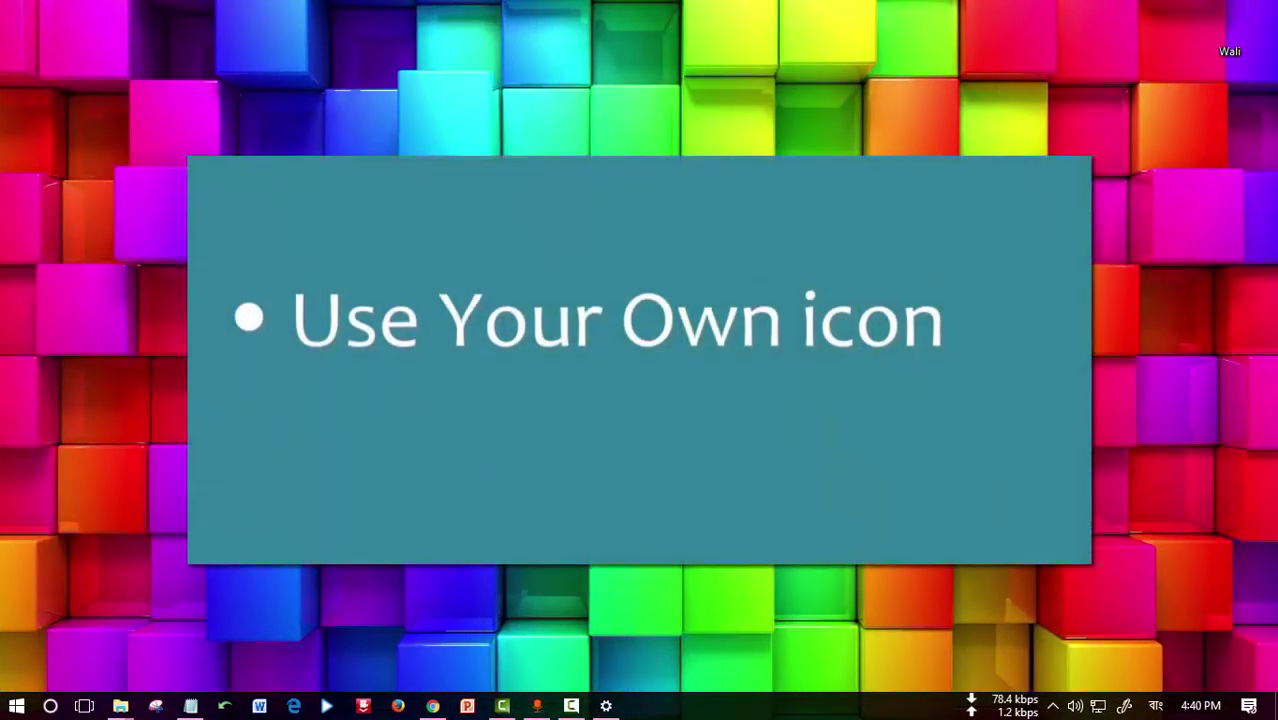
Open the Desktop Icon Settings from the Themes page and start browsing for a custom Computer icon file.
{"action": "right_click", "coordinate": [734, 374]}
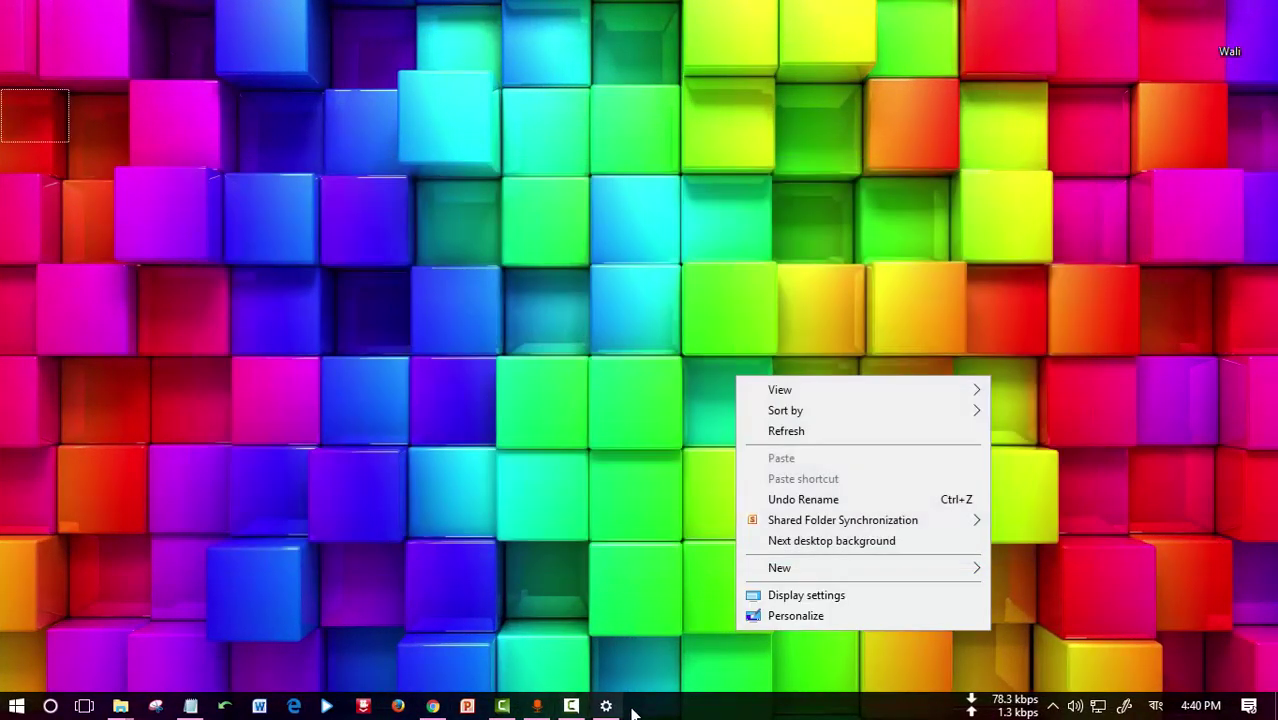
{"action": "left_click", "coordinate": [606, 705]}
{"action": "scroll", "coordinate": [780, 515], "scroll_direction": "down", "scroll_amount": 8}
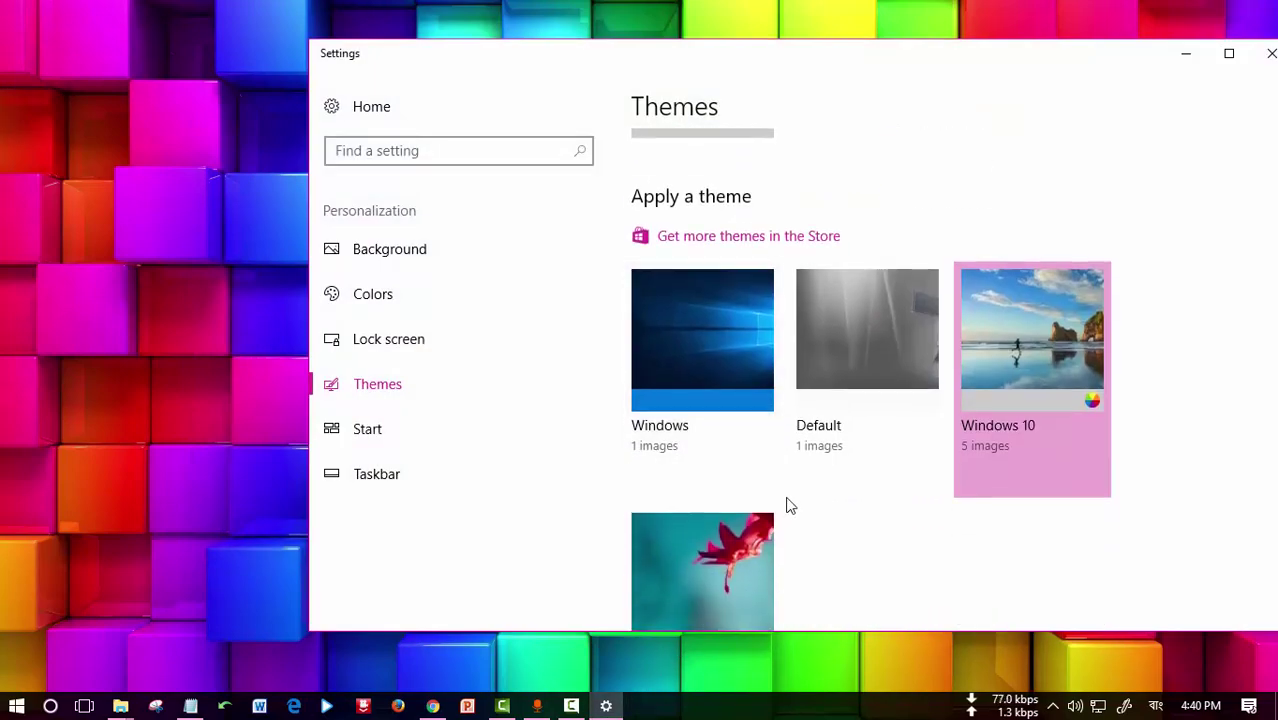
{"action": "scroll", "coordinate": [790, 503], "scroll_direction": "down", "scroll_amount": 1}
{"action": "left_click", "coordinate": [685, 372]}
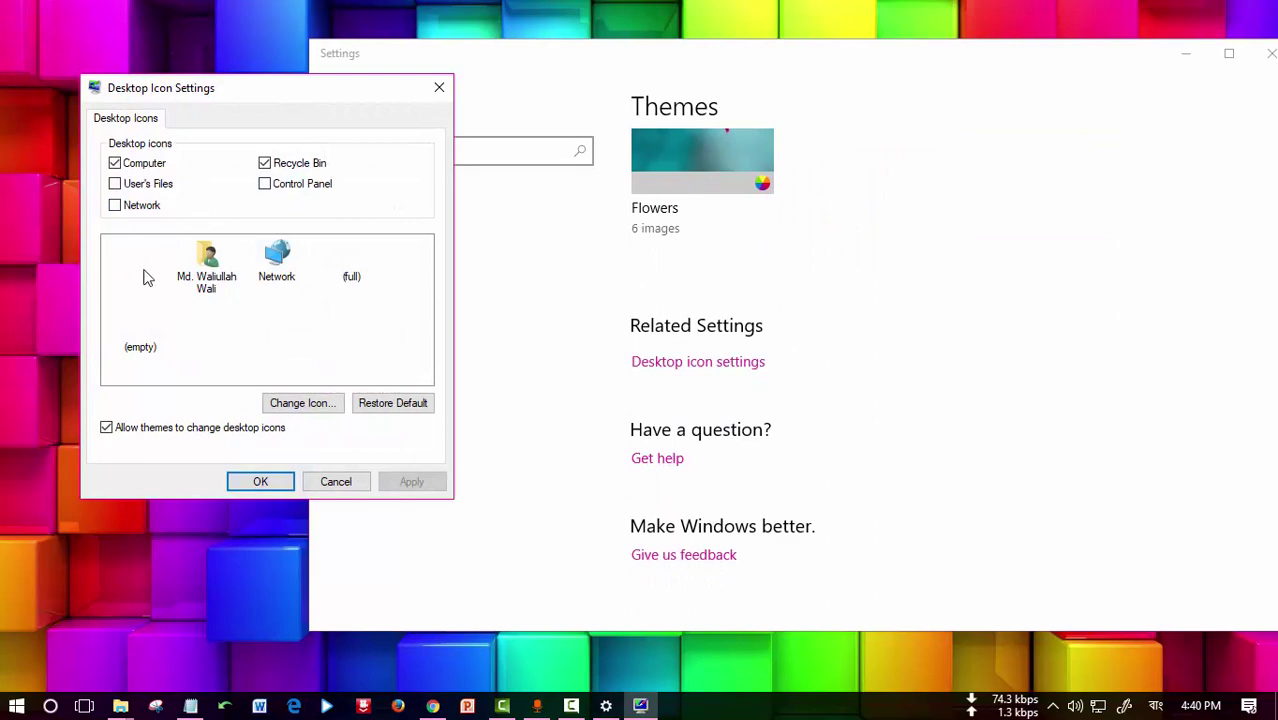
{"action": "left_click", "coordinate": [305, 406]}
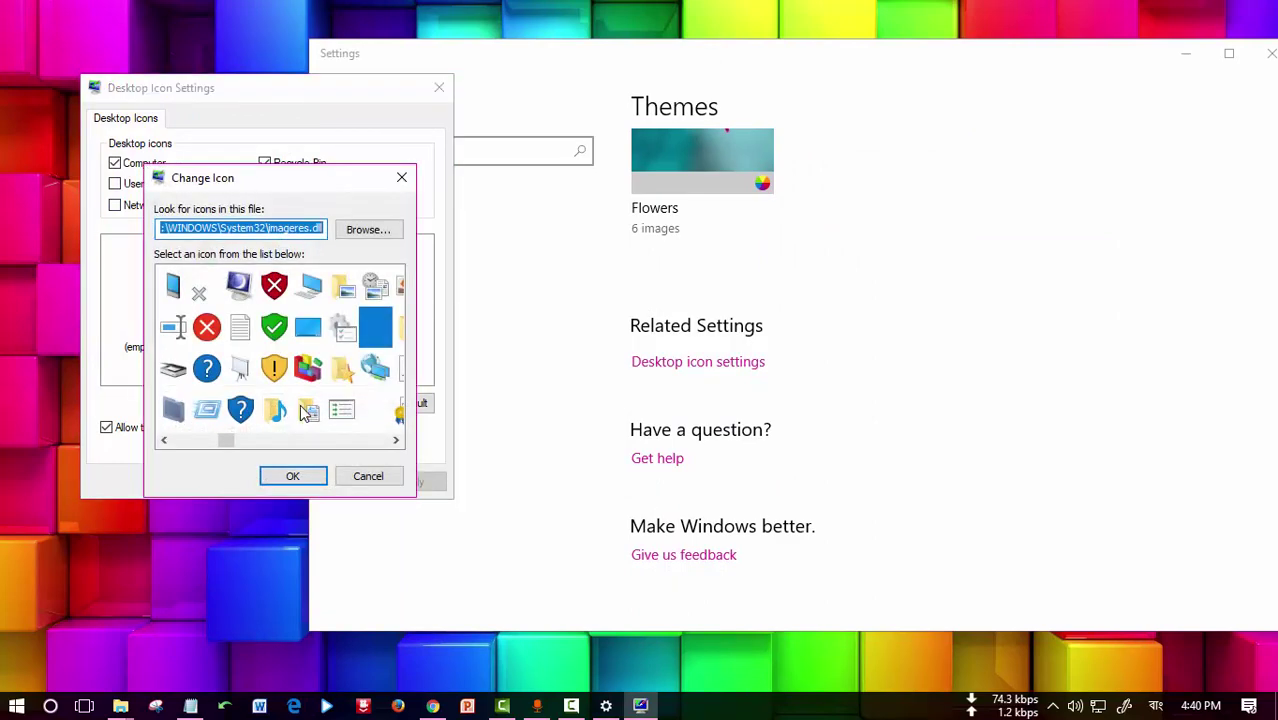
{"action": "left_click", "coordinate": [369, 232]}
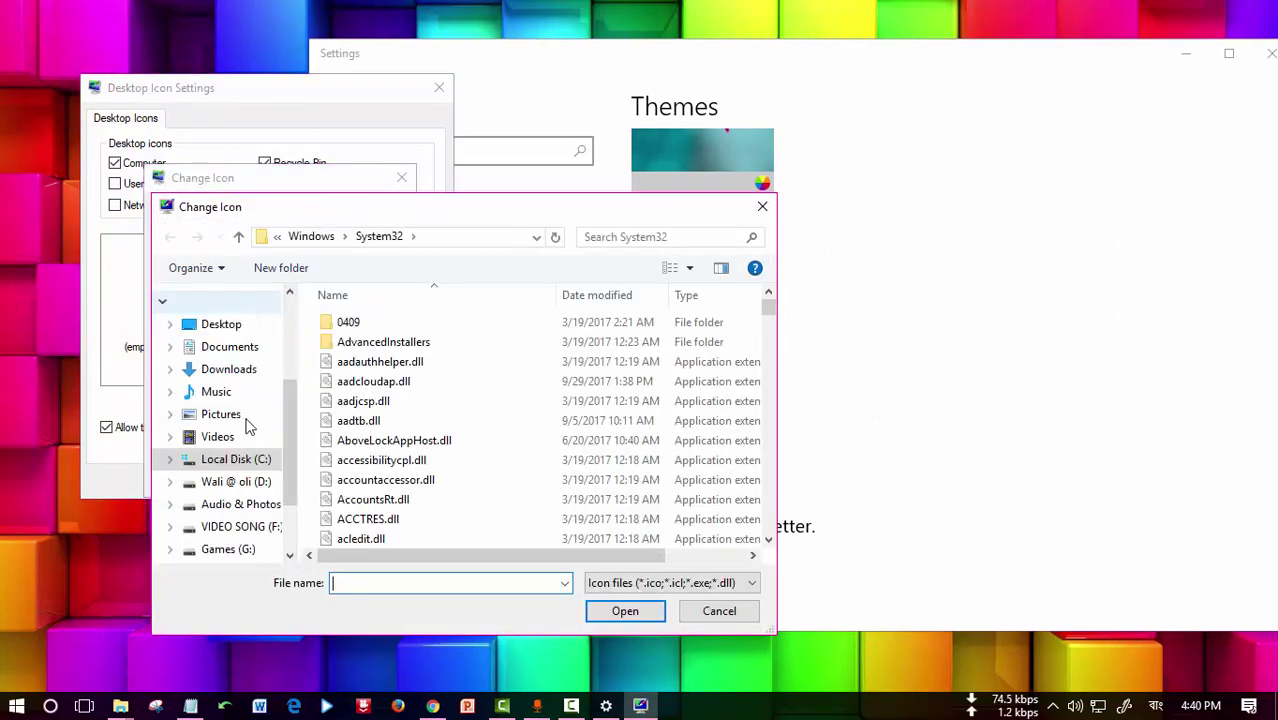
Browse to the Icon folder on the Softwear (H:) drive and select the solid black icon file.
{"action": "scroll", "coordinate": [291, 503], "scroll_direction": "down", "scroll_amount": 2}
{"action": "left_click", "coordinate": [233, 474]}
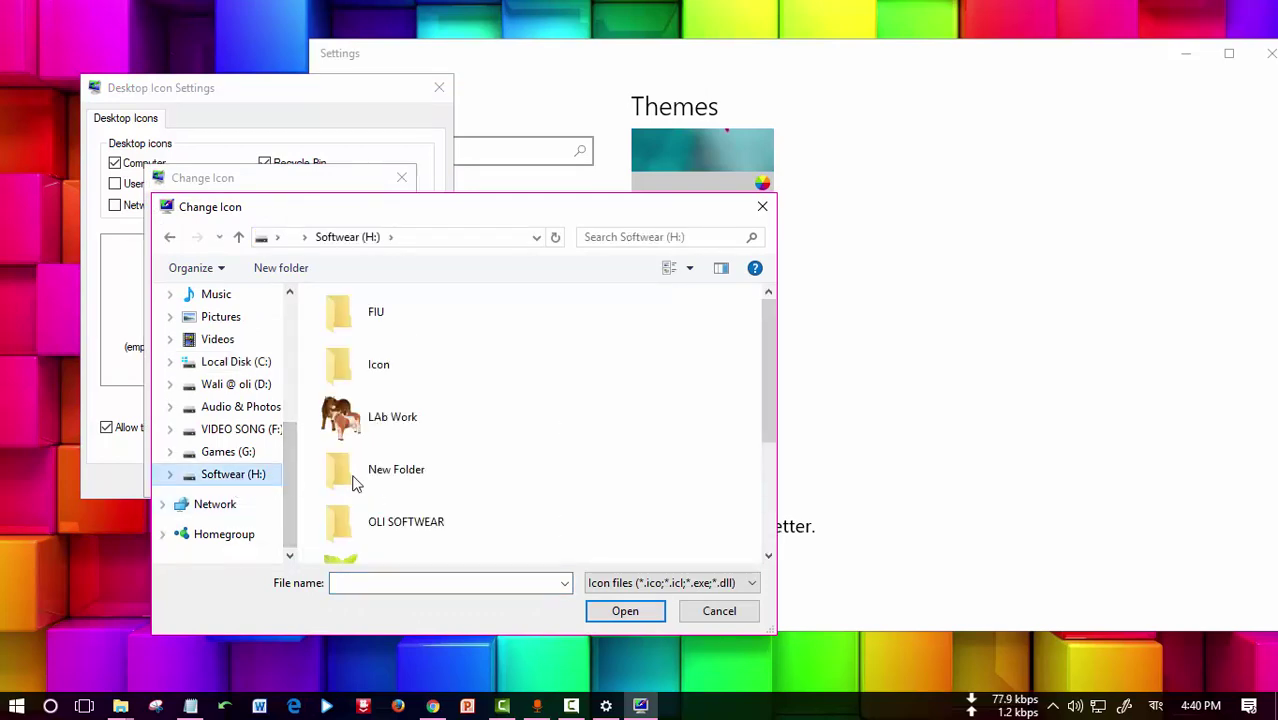
{"action": "scroll", "coordinate": [490, 485], "scroll_direction": "down", "scroll_amount": 2}
{"action": "scroll", "coordinate": [482, 462], "scroll_direction": "up", "scroll_amount": 2}
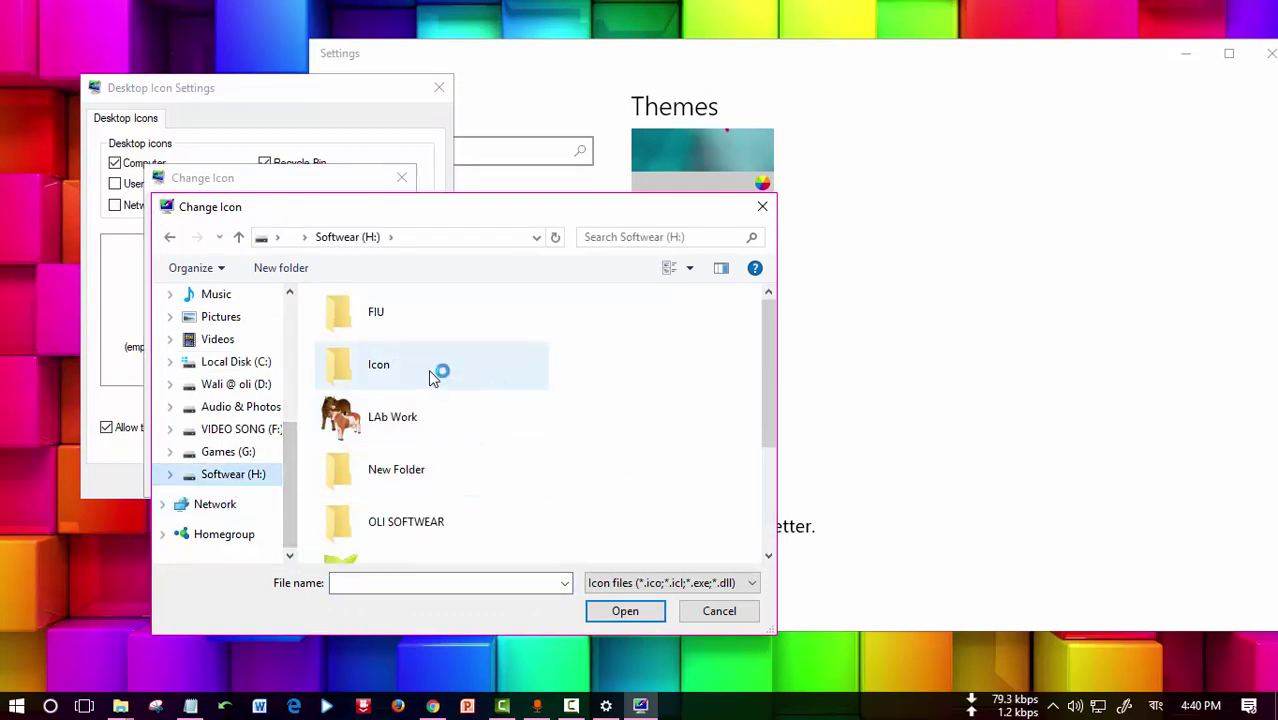
{"action": "double_click", "coordinate": [433, 376]}
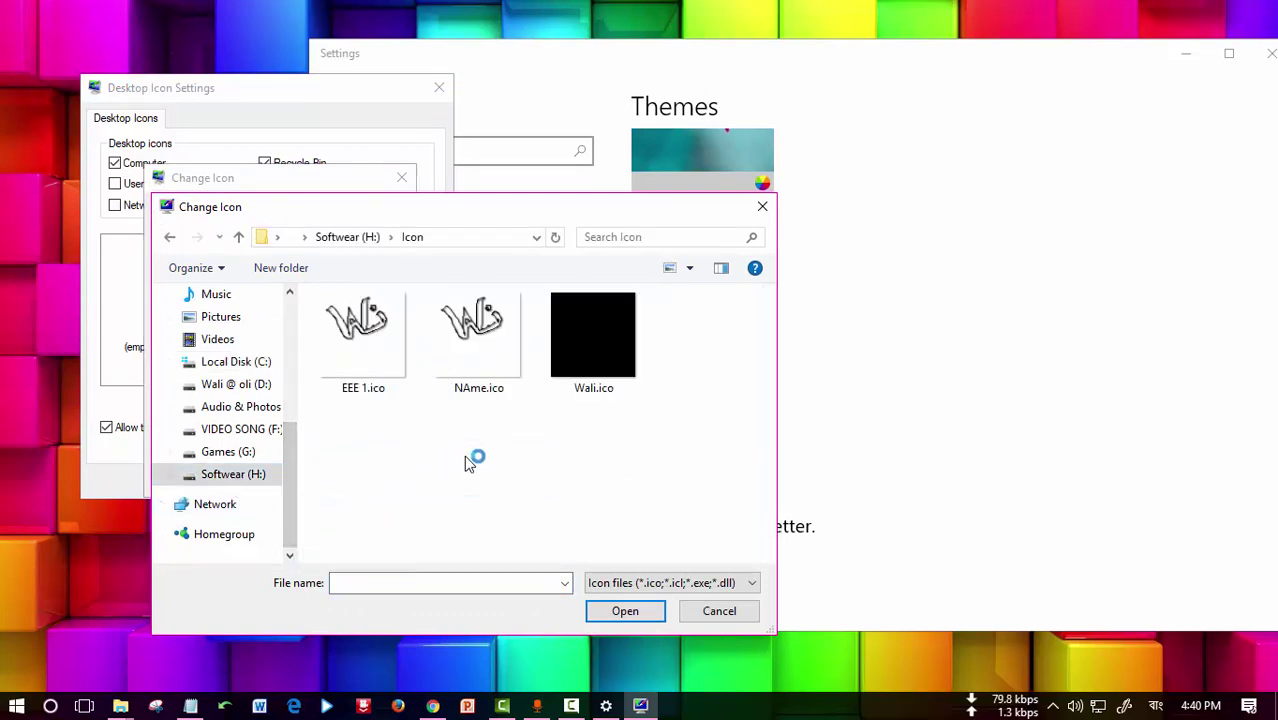
{"action": "left_click", "coordinate": [603, 348]}
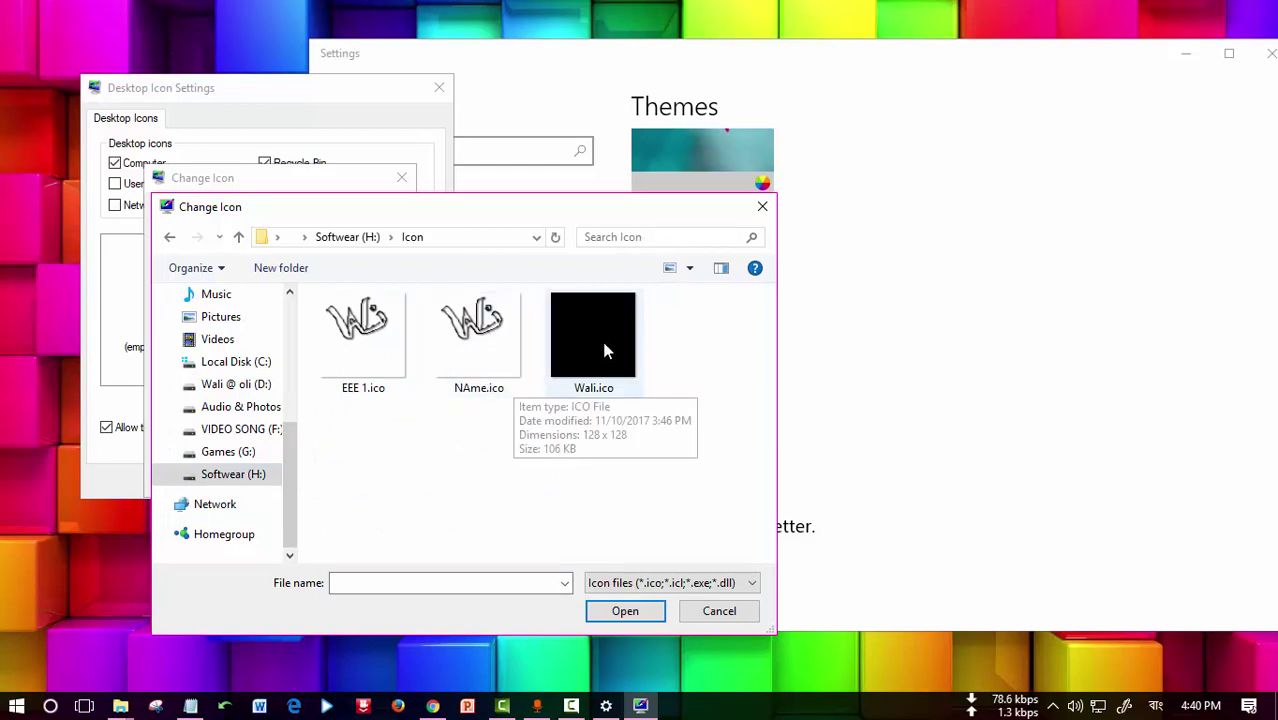
Set the Computer desktop icon to SAD.ico from the Pictures folder, apply it and close the desktop icon settings.
{"action": "scroll", "coordinate": [240, 415], "scroll_direction": "up", "scroll_amount": 1}
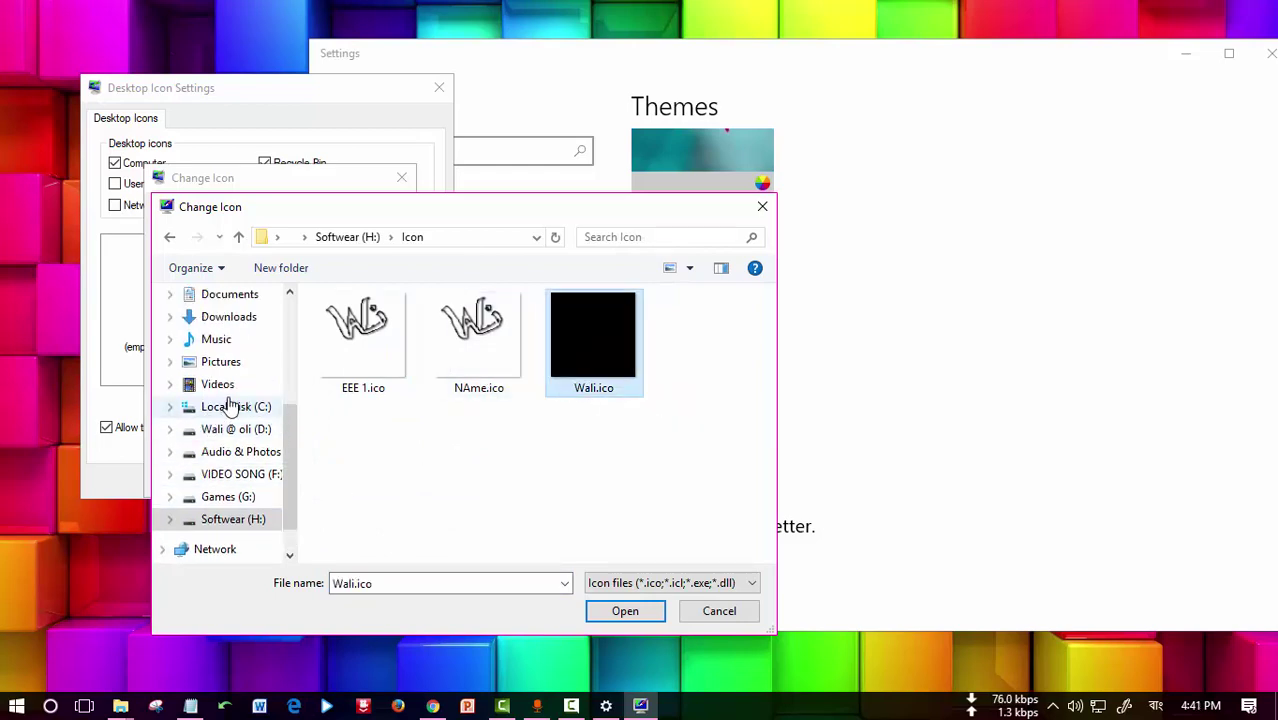
{"action": "left_click", "coordinate": [236, 366]}
{"action": "left_click", "coordinate": [485, 455]}
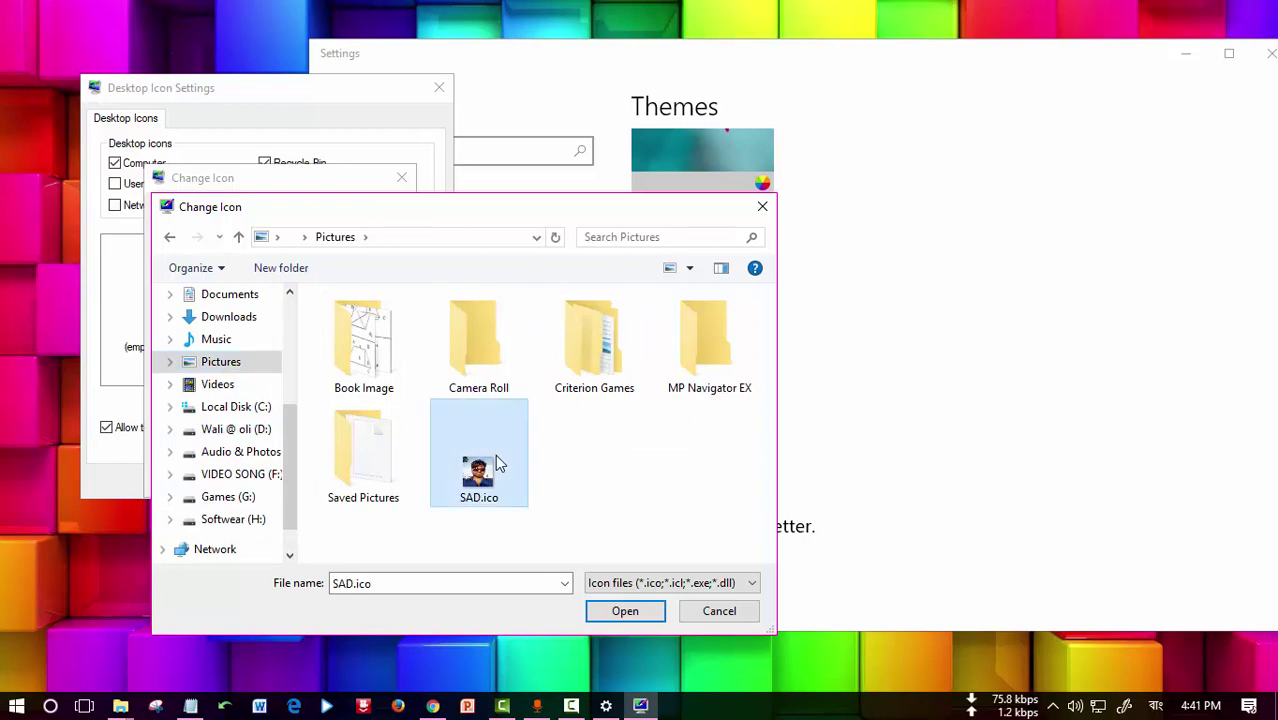
{"action": "left_click", "coordinate": [626, 612]}
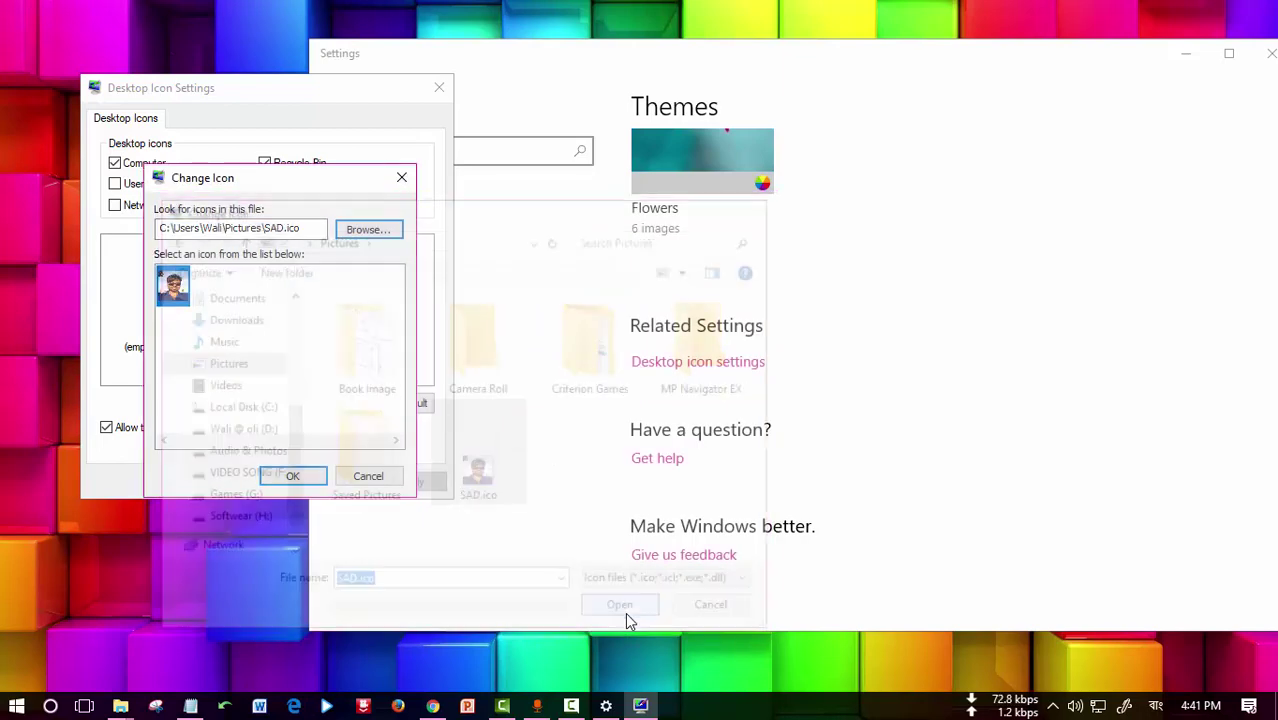
{"action": "left_click", "coordinate": [293, 476]}
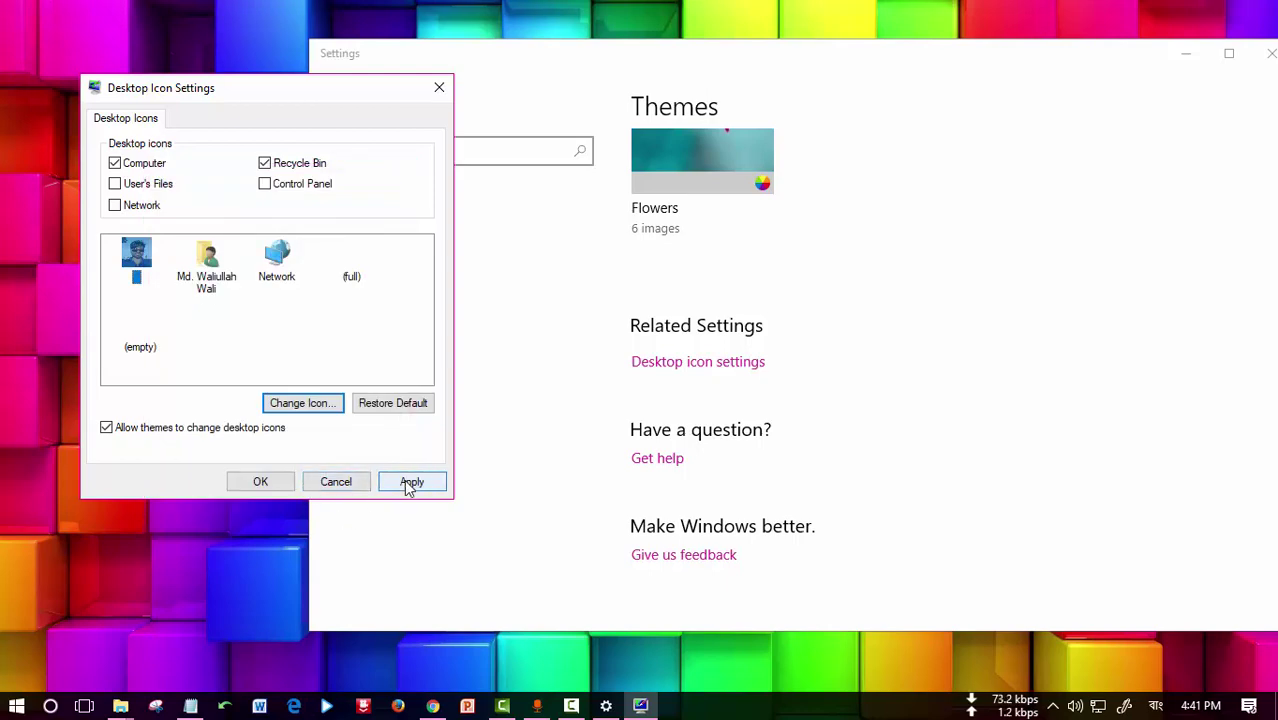
{"action": "left_click", "coordinate": [410, 483]}
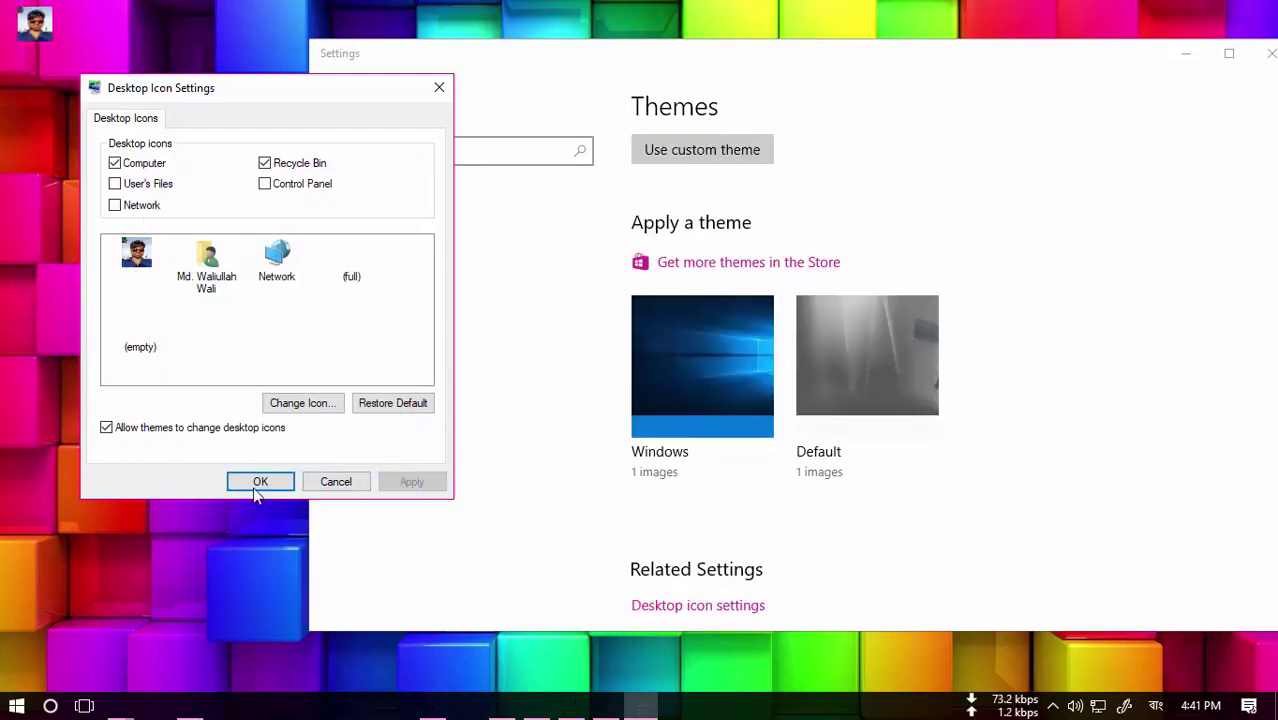
{"action": "left_click", "coordinate": [260, 481]}
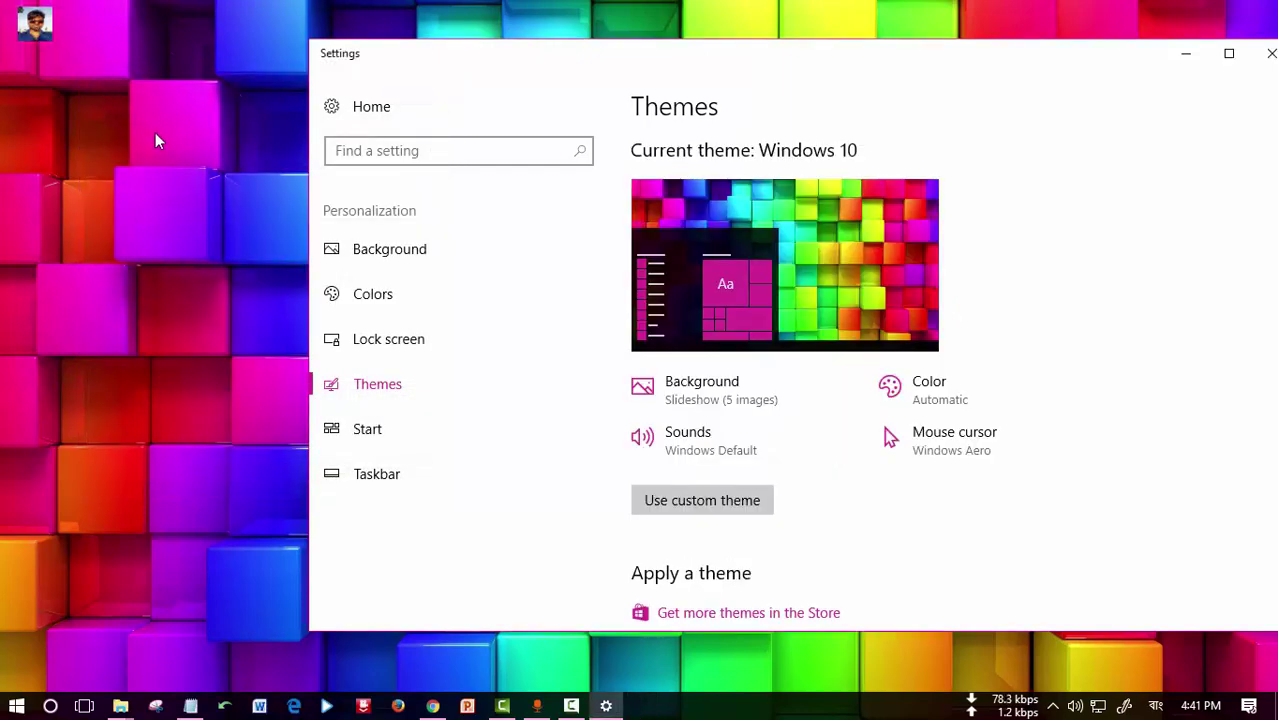